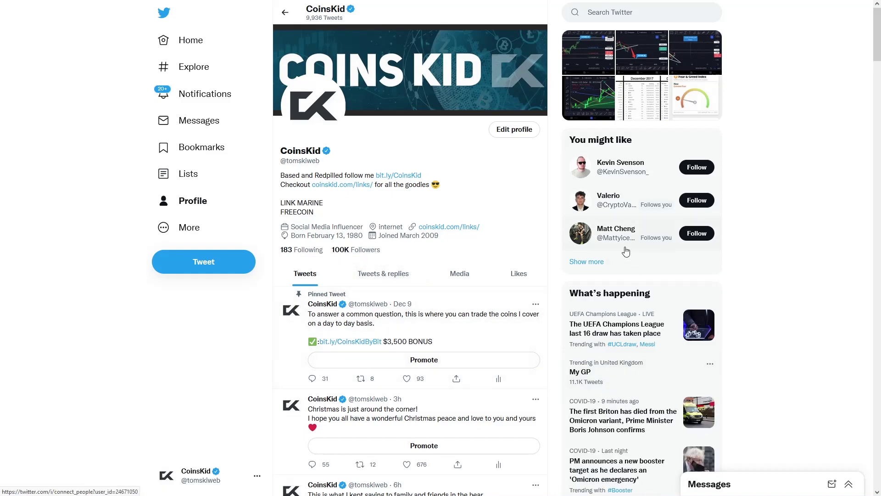
Step: Browse the profile's timeline to the tweet about a huge bearish pattern on bitcoin and highlight its text
{"action": "scroll", "coordinate": [448, 307], "scroll_direction": "down", "scroll_amount": 1}
{"action": "scroll", "coordinate": [448, 306], "scroll_direction": "down", "scroll_amount": 20}
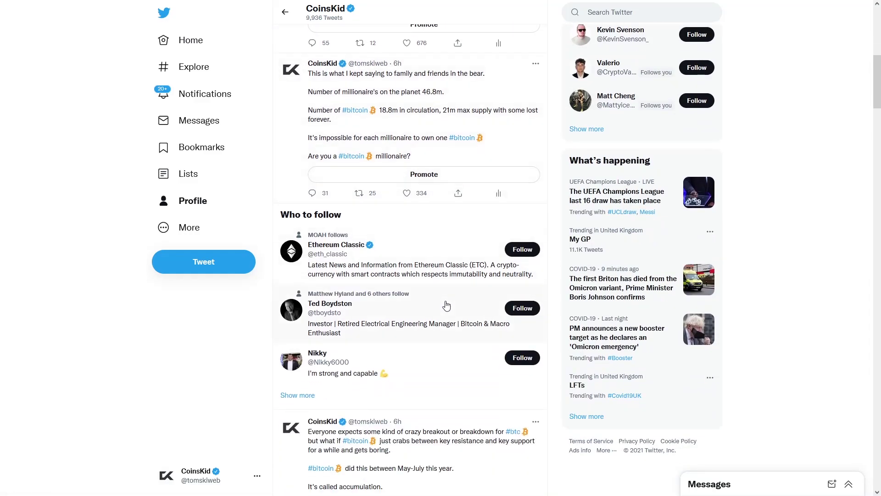
{"action": "scroll", "coordinate": [450, 307], "scroll_direction": "down", "scroll_amount": 15}
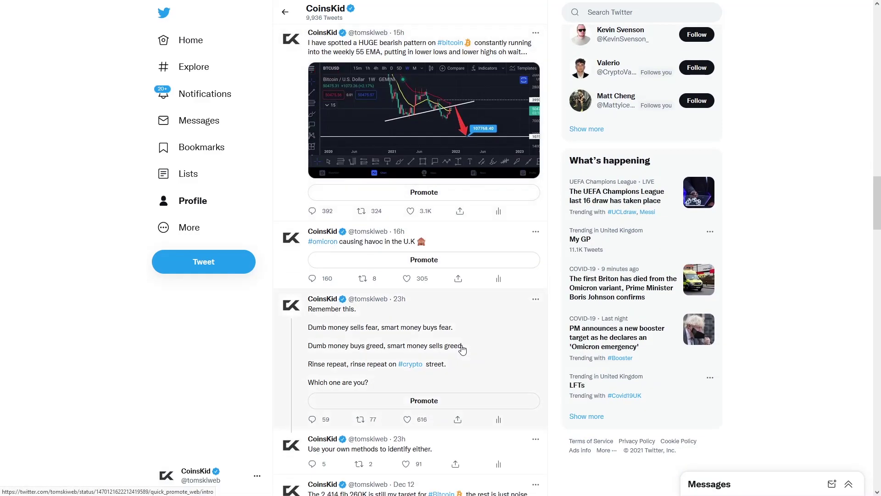
{"action": "scroll", "coordinate": [462, 350], "scroll_direction": "up", "scroll_amount": 6}
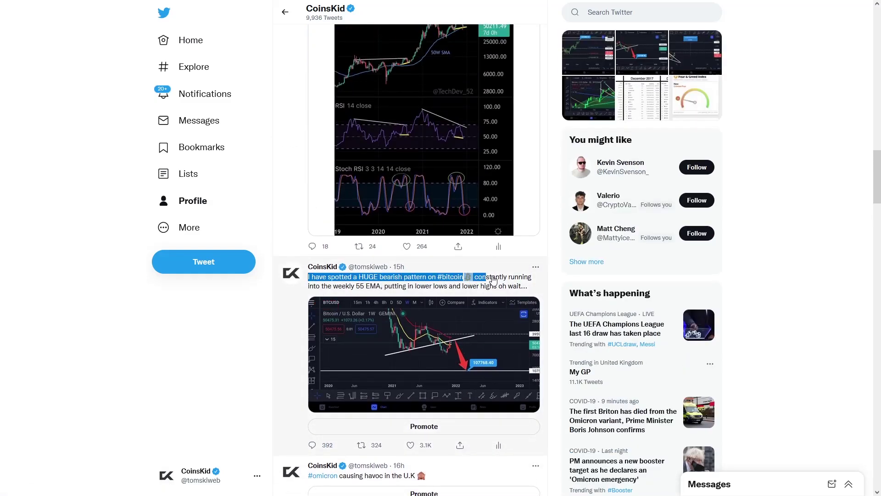
{"action": "left_click_drag", "start_coordinate": [537, 285], "coordinate": [361, 292]}
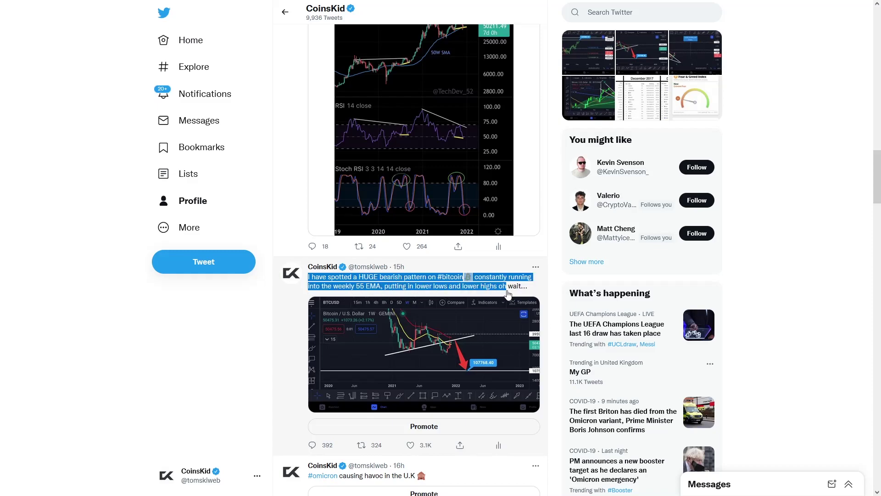
Step: View the bearish-pattern tweet's BTCUSD chart image full size, close it and return towards the start of the timeline
{"action": "left_click", "coordinate": [433, 352]}
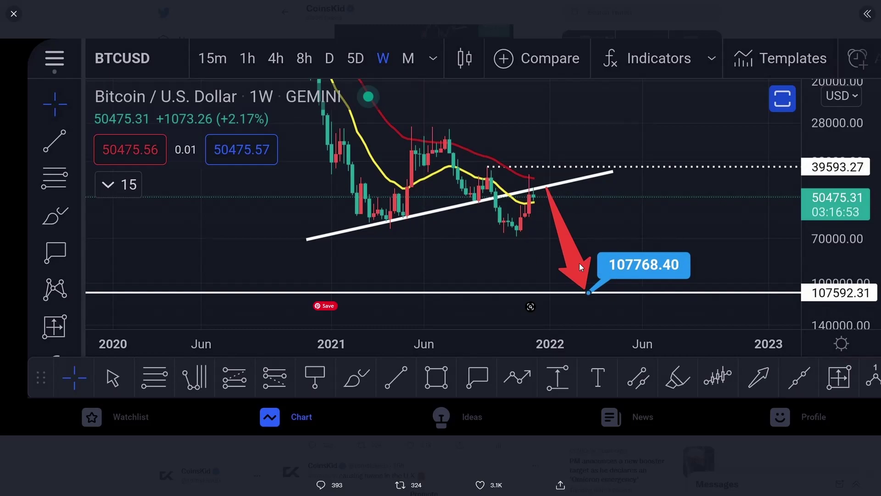
{"action": "left_click", "coordinate": [14, 14]}
{"action": "scroll", "coordinate": [426, 404], "scroll_direction": "down", "scroll_amount": 2}
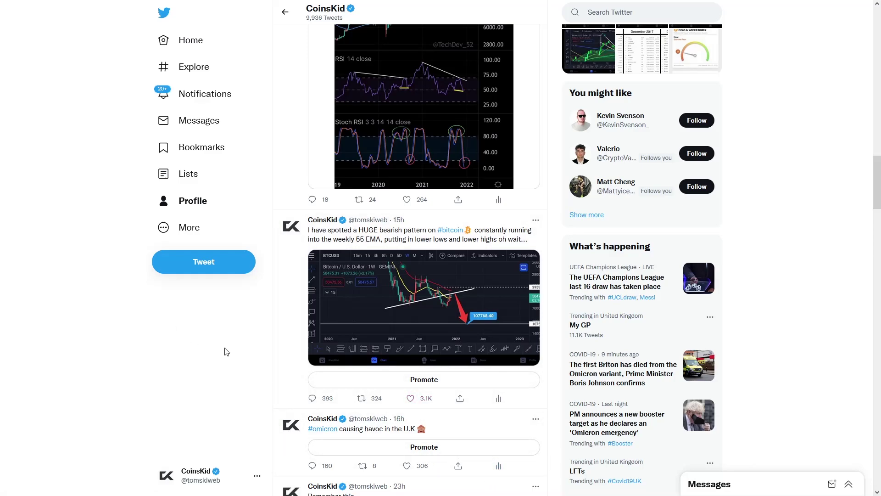
{"action": "scroll", "coordinate": [259, 267], "scroll_direction": "up", "scroll_amount": 20}
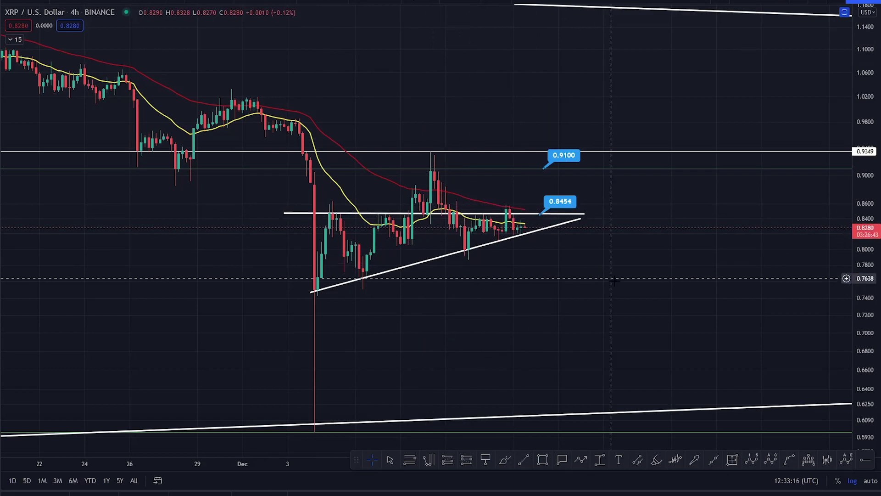
Step: On the XRP/U.S. Dollar 4h chart, brush the swings inside the triangle, circle its apex and sketch a breakout to the 0.9100 level
{"action": "left_click_drag", "start_coordinate": [867, 348], "coordinate": [867, 309]}
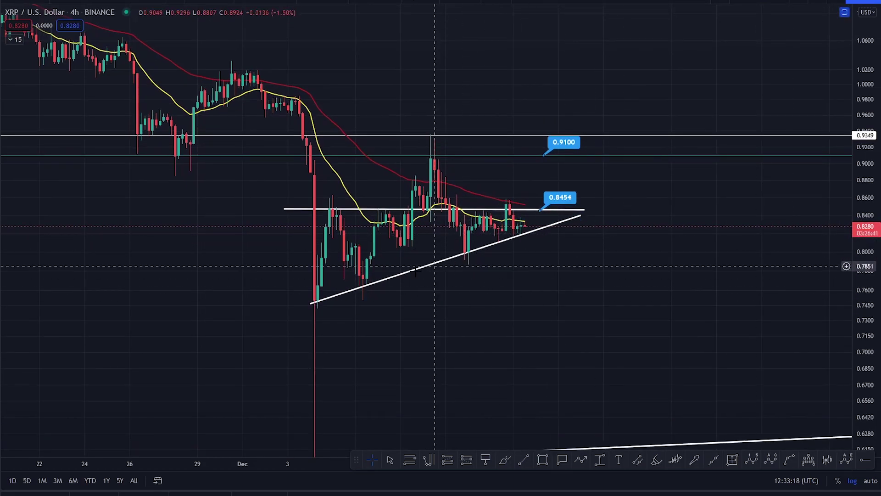
{"action": "left_click", "coordinate": [505, 459]}
{"action": "mouse_move", "coordinate": [329, 210]}
{"action": "left_mouse_down"}
{"action": "mouse_move", "coordinate": [415, 262]}
{"action": "mouse_move", "coordinate": [529, 222]}
{"action": "mouse_move", "coordinate": [533, 197]}
{"action": "mouse_move", "coordinate": [562, 194]}
{"action": "left_mouse_up"}
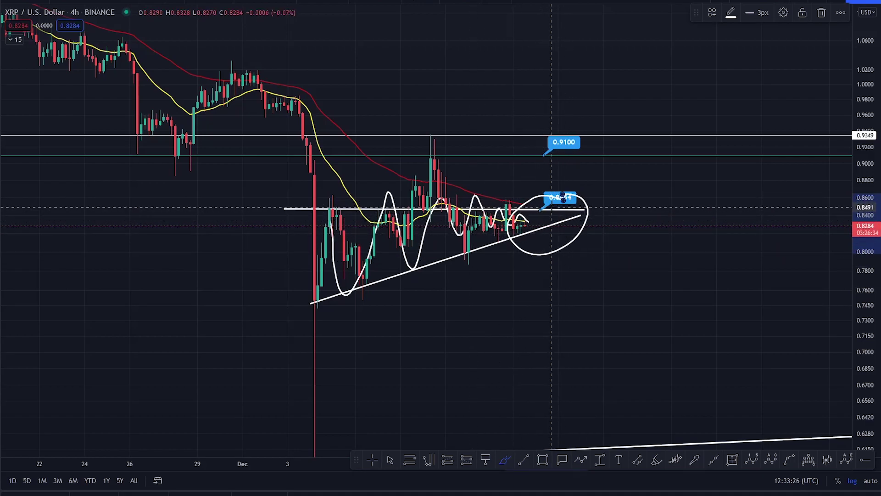
{"action": "mouse_move", "coordinate": [533, 219]}
{"action": "left_mouse_down"}
{"action": "mouse_move", "coordinate": [555, 119]}
{"action": "mouse_move", "coordinate": [549, 212]}
{"action": "mouse_move", "coordinate": [564, 118]}
{"action": "left_mouse_up"}
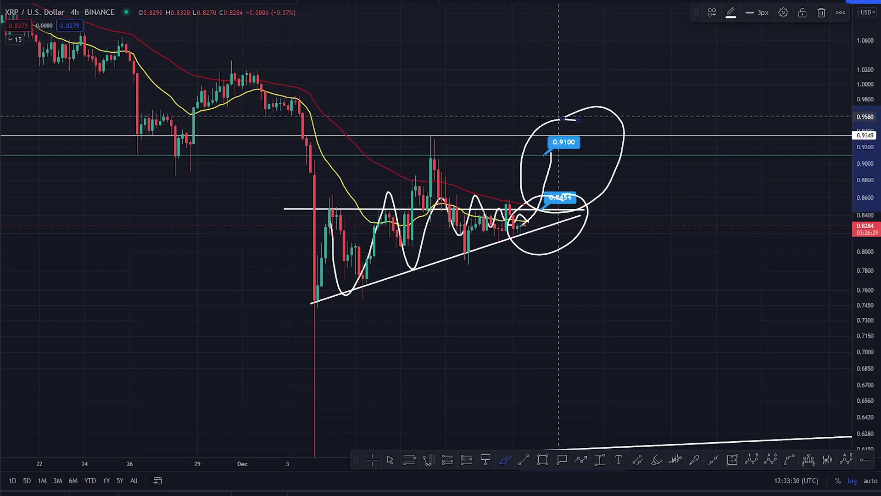
Step: Brush the larger price swing upwards, circle the late-November lows and the upper trendline target, and extend the rally beyond it
{"action": "mouse_move", "coordinate": [308, 134]}
{"action": "left_mouse_down"}
{"action": "mouse_move", "coordinate": [452, 149]}
{"action": "mouse_move", "coordinate": [517, 229]}
{"action": "mouse_move", "coordinate": [571, 125]}
{"action": "mouse_move", "coordinate": [593, 137]}
{"action": "mouse_move", "coordinate": [553, 159]}
{"action": "mouse_move", "coordinate": [579, 138]}
{"action": "mouse_move", "coordinate": [652, 31]}
{"action": "left_mouse_up"}
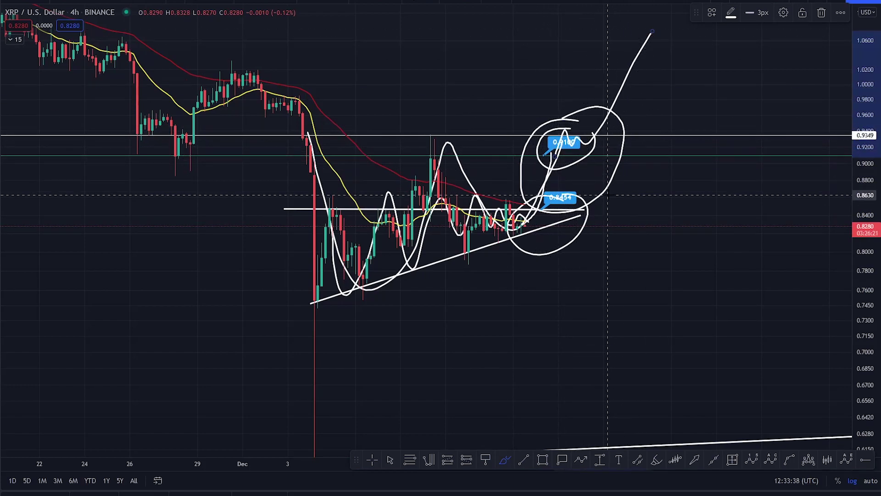
{"action": "left_click_drag", "start_coordinate": [193, 138], "coordinate": [200, 142]}
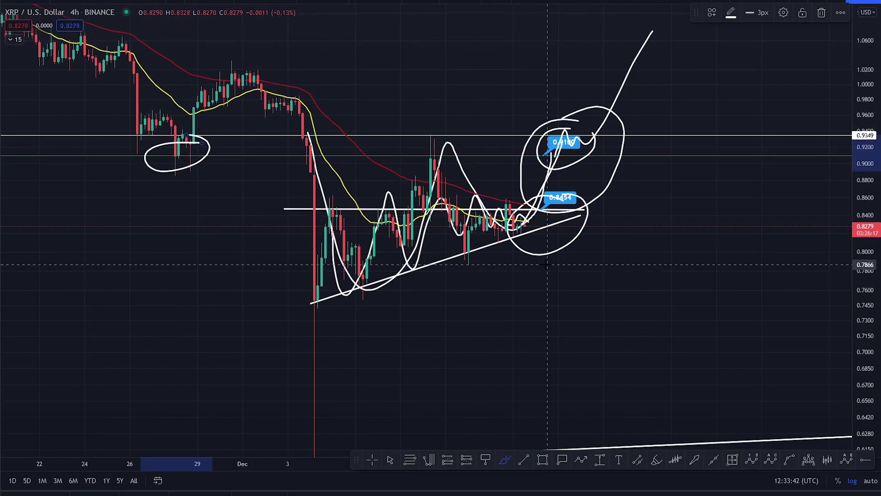
{"action": "left_click_drag", "start_coordinate": [869, 98], "coordinate": [869, 257]}
{"action": "mouse_move", "coordinate": [661, 51]}
{"action": "left_mouse_down"}
{"action": "mouse_move", "coordinate": [638, 59]}
{"action": "mouse_move", "coordinate": [626, 82]}
{"action": "mouse_move", "coordinate": [661, 104]}
{"action": "left_mouse_up"}
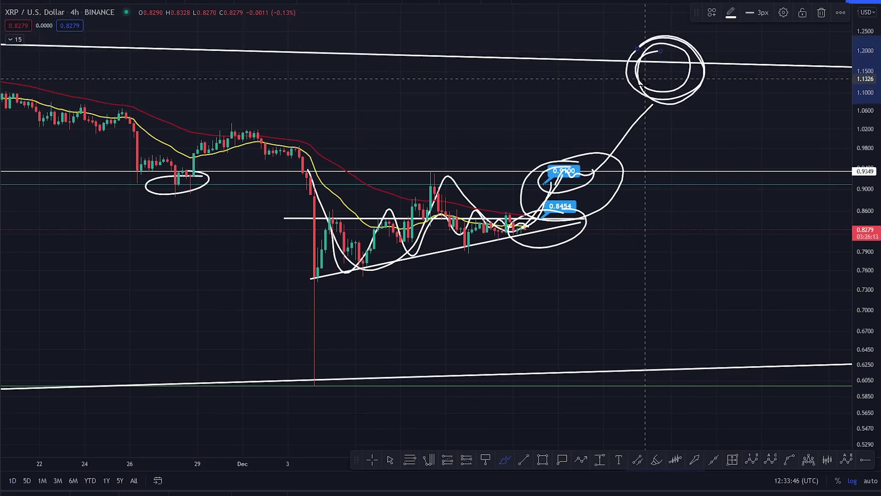
{"action": "mouse_move", "coordinate": [650, 57]}
{"action": "left_mouse_down"}
{"action": "mouse_move", "coordinate": [675, 58]}
{"action": "mouse_move", "coordinate": [689, 5]}
{"action": "left_mouse_up"}
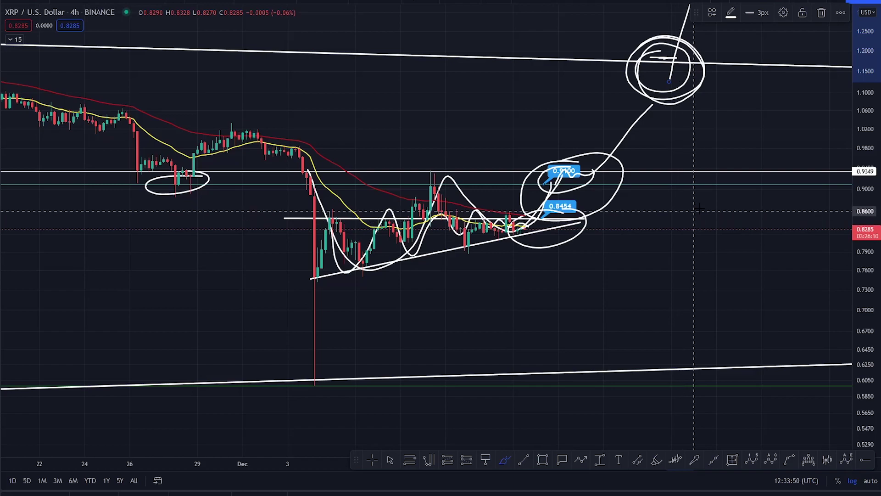
Step: Undo all the bullish brush strokes and the price-scale change on the XRP chart
{"action": "key", "text": "ctrl+z"}
{"action": "key", "text": "ctrl+z"}
{"action": "key", "text": "ctrl+z"}
{"action": "key", "text": "ctrl+z"}
{"action": "key", "text": "ctrl+z"}
{"action": "key", "text": "ctrl+z"}
{"action": "key", "text": "ctrl+z"}
{"action": "key", "text": "ctrl+z"}
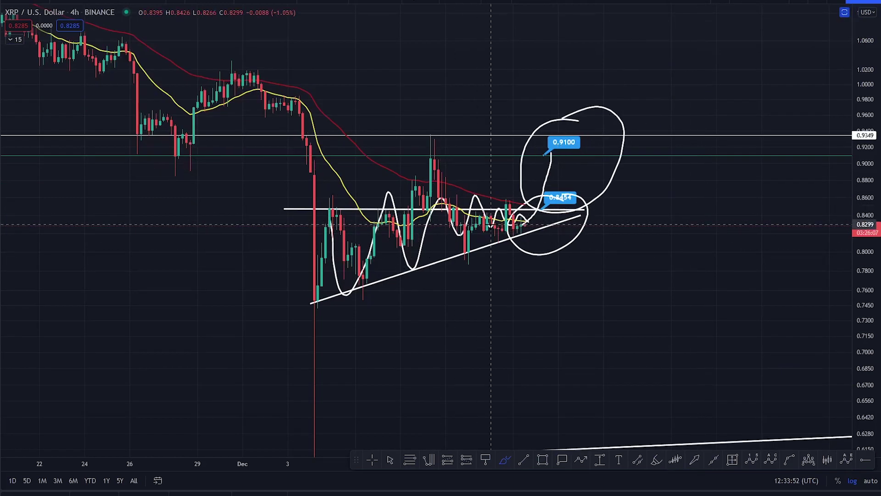
{"action": "key", "text": "ctrl+z"}
{"action": "key", "text": "ctrl+z"}
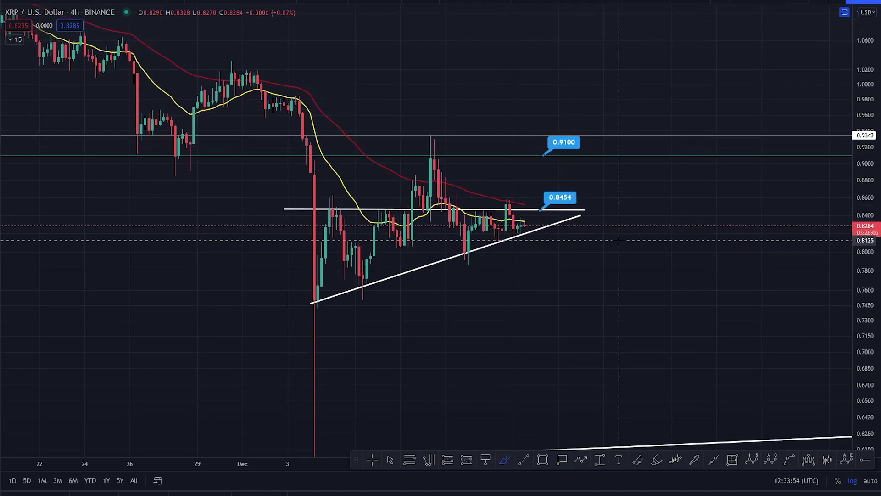
Step: Brush along the triangle's rising support, mark the area near its apex and sketch two downward breakdown paths
{"action": "mouse_move", "coordinate": [540, 219]}
{"action": "left_mouse_down"}
{"action": "mouse_move", "coordinate": [523, 224]}
{"action": "mouse_move", "coordinate": [528, 242]}
{"action": "mouse_move", "coordinate": [553, 220]}
{"action": "mouse_move", "coordinate": [541, 217]}
{"action": "left_mouse_up"}
{"action": "mouse_move", "coordinate": [317, 305]}
{"action": "left_mouse_down"}
{"action": "mouse_move", "coordinate": [502, 235]}
{"action": "mouse_move", "coordinate": [528, 216]}
{"action": "left_mouse_up"}
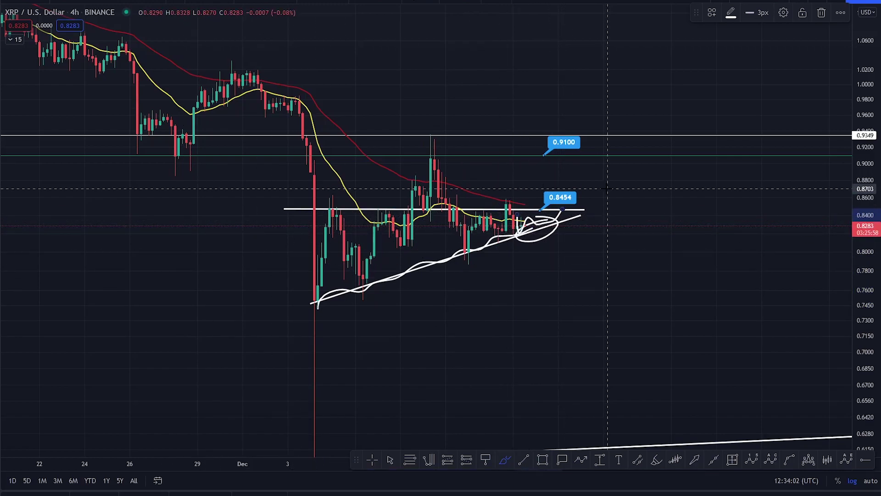
{"action": "mouse_move", "coordinate": [514, 236]}
{"action": "left_mouse_down"}
{"action": "mouse_move", "coordinate": [521, 224]}
{"action": "mouse_move", "coordinate": [555, 219]}
{"action": "mouse_move", "coordinate": [604, 263]}
{"action": "left_mouse_up"}
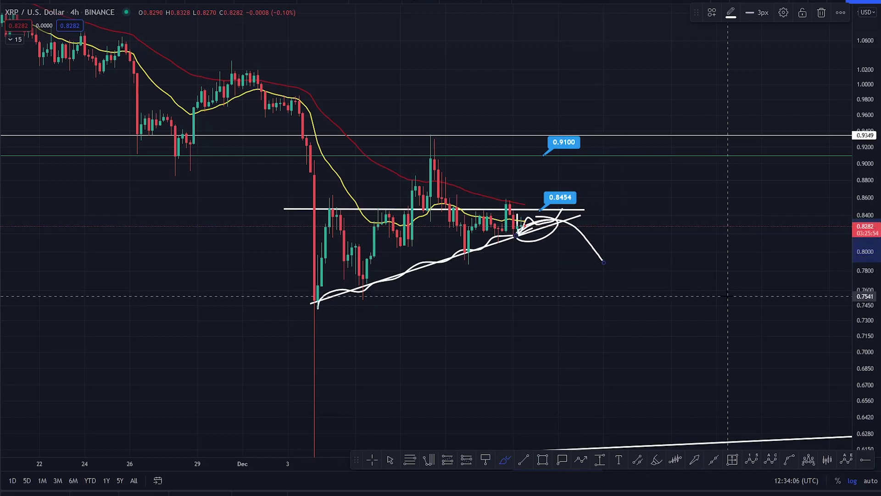
{"action": "left_click_drag", "start_coordinate": [581, 219], "coordinate": [615, 285]}
Step: Draw a horizontal support near 0.7450, sketch a double-bottom recovery and a breakout path, and circle the 0.9100 area
{"action": "left_click_drag", "start_coordinate": [287, 303], "coordinate": [742, 302]}
{"action": "mouse_move", "coordinate": [292, 136]}
{"action": "left_mouse_down"}
{"action": "mouse_move", "coordinate": [342, 282]}
{"action": "mouse_move", "coordinate": [453, 165]}
{"action": "mouse_move", "coordinate": [547, 274]}
{"action": "mouse_move", "coordinate": [640, 204]}
{"action": "mouse_move", "coordinate": [674, 139]}
{"action": "left_mouse_up"}
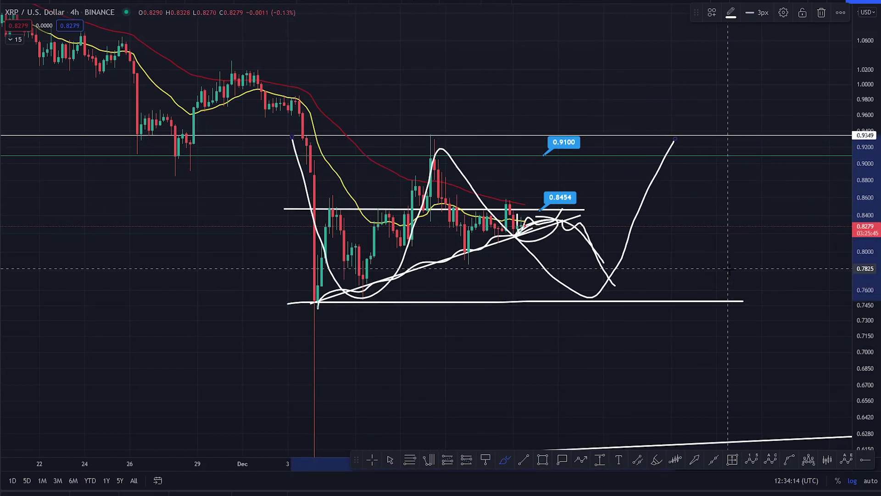
{"action": "left_click_drag", "start_coordinate": [560, 208], "coordinate": [611, 114]}
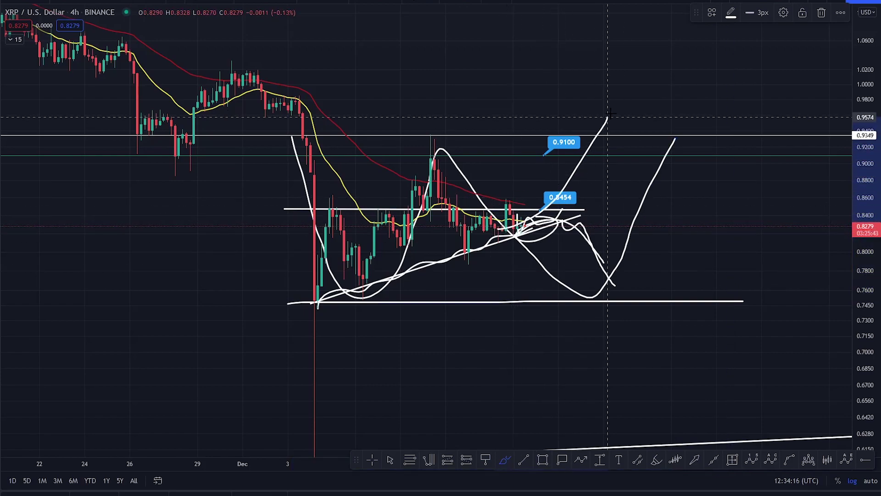
{"action": "left_click_drag", "start_coordinate": [569, 185], "coordinate": [574, 187]}
{"action": "left_click_drag", "start_coordinate": [588, 120], "coordinate": [567, 122]}
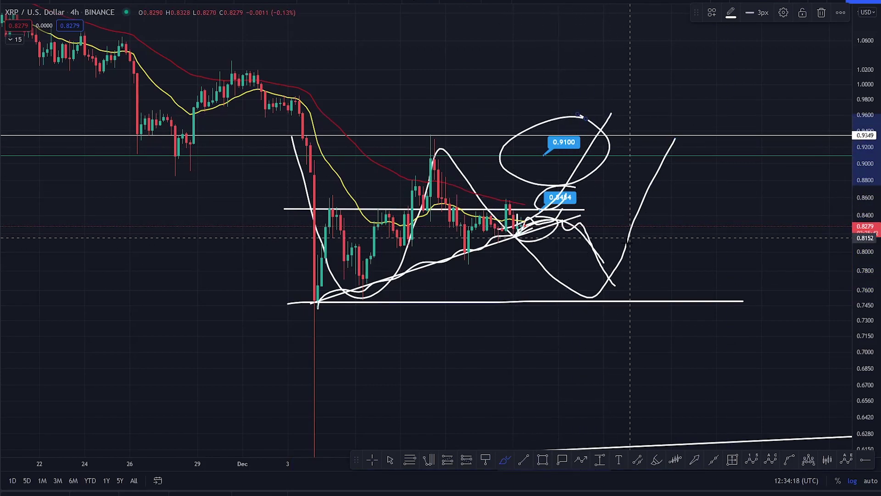
Step: Undo all the brushed support lines, breakdown paths and breakout markings around the triangle
{"action": "key", "text": "ctrl+z"}
{"action": "key", "text": "ctrl+z"}
{"action": "key", "text": "ctrl+z"}
{"action": "key", "text": "ctrl+z"}
{"action": "key", "text": "ctrl+z"}
{"action": "key", "text": "ctrl+z"}
{"action": "key", "text": "ctrl+z"}
{"action": "key", "text": "ctrl+z"}
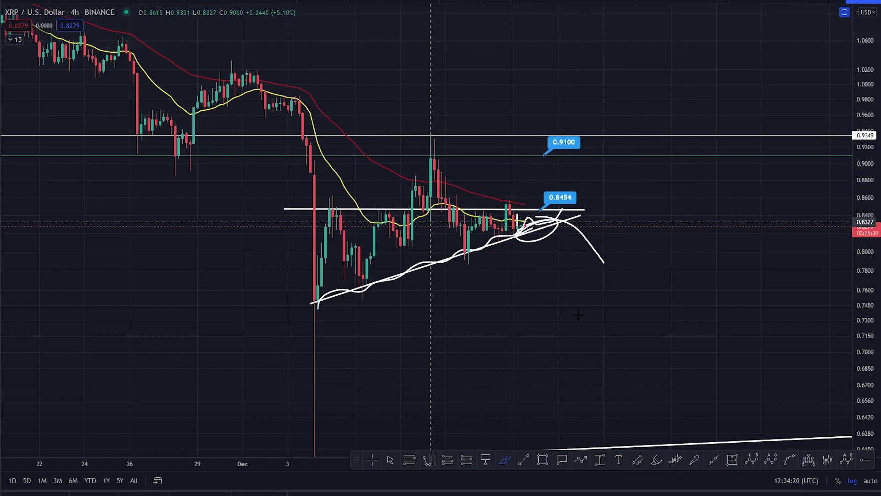
{"action": "key", "text": "ctrl+z"}
{"action": "key", "text": "ctrl+z"}
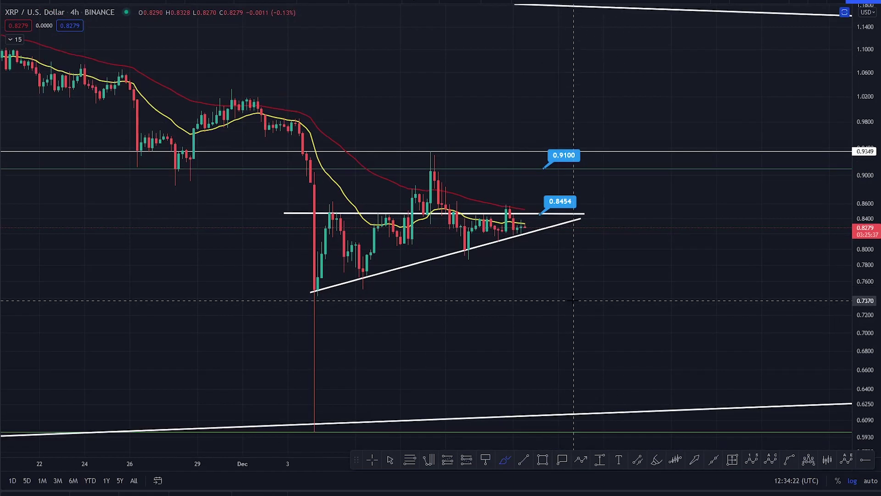
Step: Sketch a bounce from the triangle's support through 0.8454 and 0.9100 to about 1.14, and undo the strokes
{"action": "scroll", "coordinate": [583, 255], "scroll_direction": "down", "scroll_amount": 2}
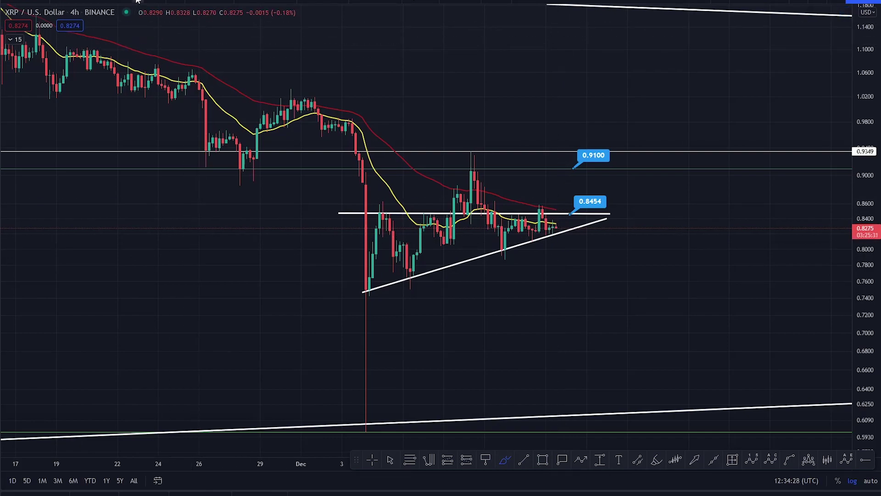
{"action": "mouse_move", "coordinate": [573, 222]}
{"action": "left_mouse_down"}
{"action": "mouse_move", "coordinate": [584, 247]}
{"action": "mouse_move", "coordinate": [558, 230]}
{"action": "mouse_move", "coordinate": [579, 202]}
{"action": "mouse_move", "coordinate": [647, 28]}
{"action": "left_mouse_up"}
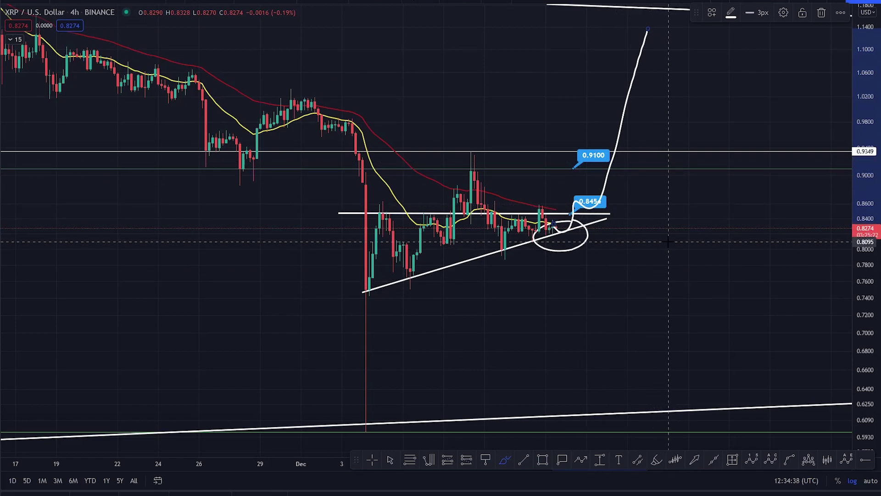
{"action": "key", "text": "ctrl+z"}
{"action": "key", "text": "ctrl+z"}
Step: Sketch a breakdown from the triangle towards the long-term lower trendline and circle the target where they meet
{"action": "mouse_move", "coordinate": [548, 225]}
{"action": "left_mouse_down"}
{"action": "mouse_move", "coordinate": [601, 308]}
{"action": "mouse_move", "coordinate": [631, 396]}
{"action": "left_mouse_up"}
{"action": "left_click_drag", "start_coordinate": [866, 87], "coordinate": [867, 257]}
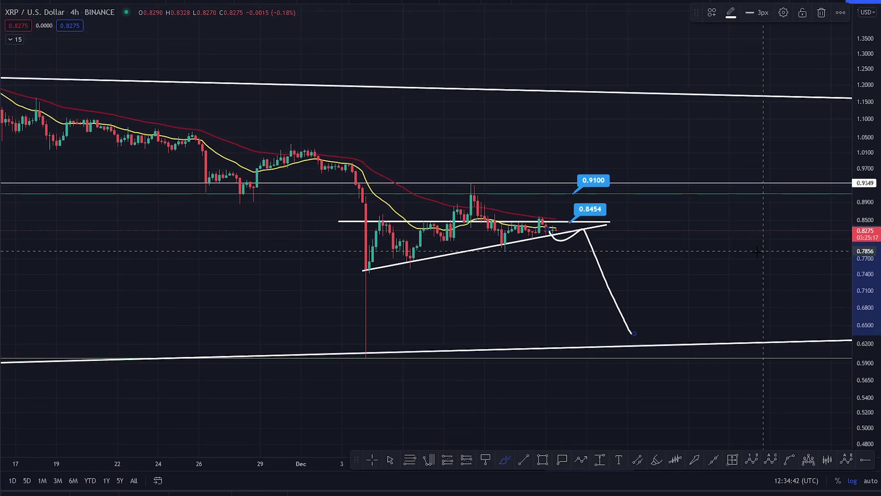
{"action": "scroll", "coordinate": [759, 252], "scroll_direction": "down", "scroll_amount": 2}
{"action": "mouse_move", "coordinate": [666, 334]}
{"action": "left_mouse_down"}
{"action": "mouse_move", "coordinate": [655, 334]}
{"action": "mouse_move", "coordinate": [683, 341]}
{"action": "mouse_move", "coordinate": [671, 330]}
{"action": "left_mouse_up"}
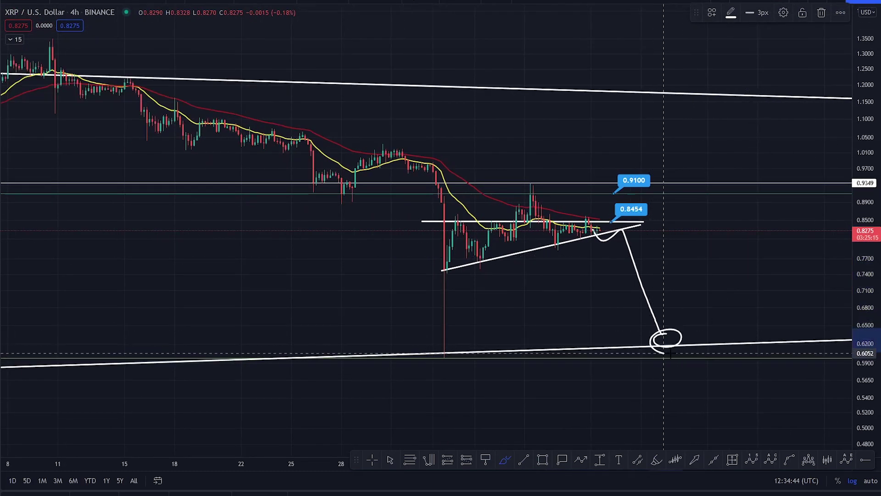
Step: Circle the long lower wick of the early-December crash candle several times with the brush
{"action": "mouse_move", "coordinate": [450, 267]}
{"action": "left_mouse_down"}
{"action": "mouse_move", "coordinate": [442, 377]}
{"action": "mouse_move", "coordinate": [377, 277]}
{"action": "left_mouse_up"}
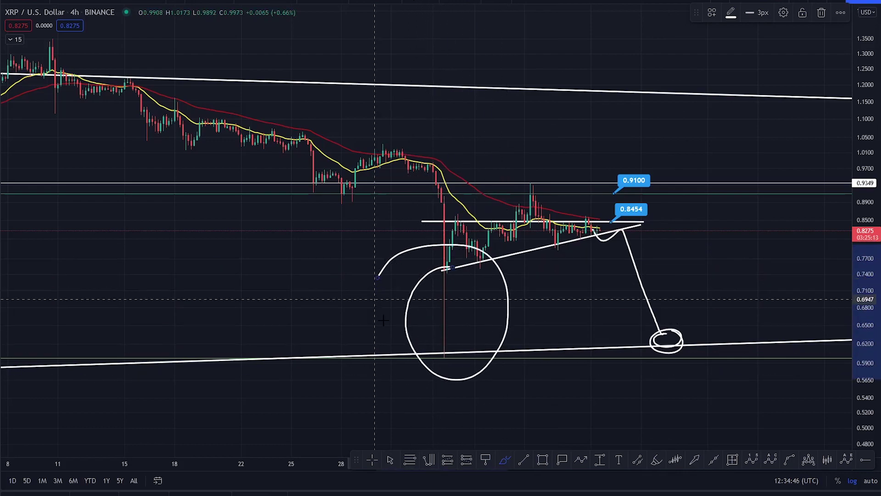
{"action": "left_click_drag", "start_coordinate": [444, 260], "coordinate": [402, 266]}
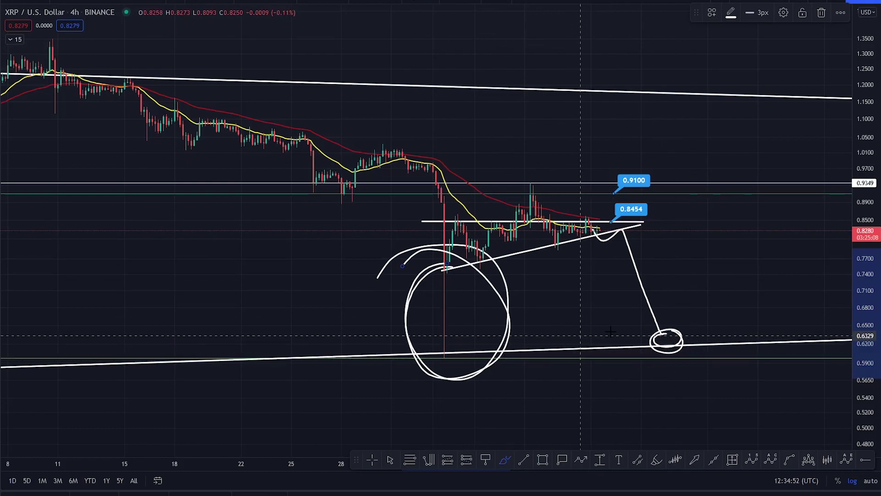
{"action": "mouse_move", "coordinate": [449, 279]}
{"action": "left_mouse_down"}
{"action": "mouse_move", "coordinate": [481, 230]}
{"action": "mouse_move", "coordinate": [397, 266]}
{"action": "left_mouse_up"}
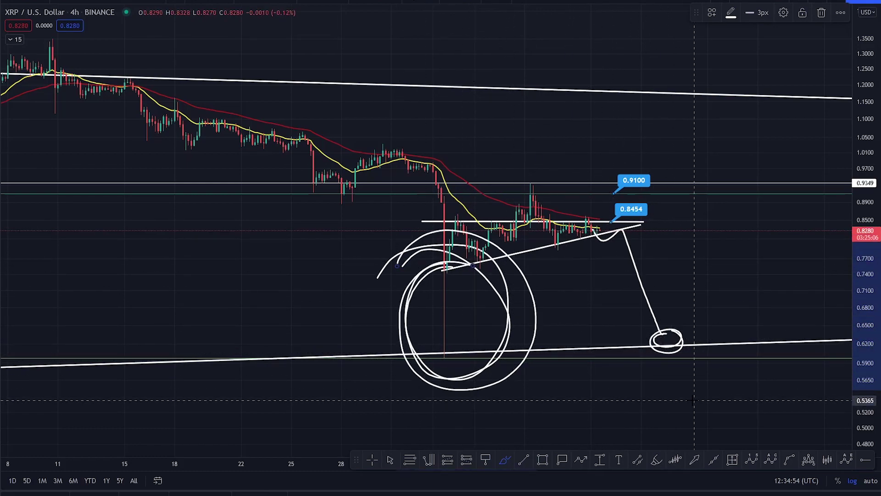
Step: Undo the circles around the crash wick and the breakdown target
{"action": "key", "text": "ctrl+z"}
{"action": "key", "text": "ctrl+z"}
{"action": "key", "text": "ctrl+z"}
{"action": "key", "text": "ctrl+z"}
{"action": "key", "text": "ctrl+z"}
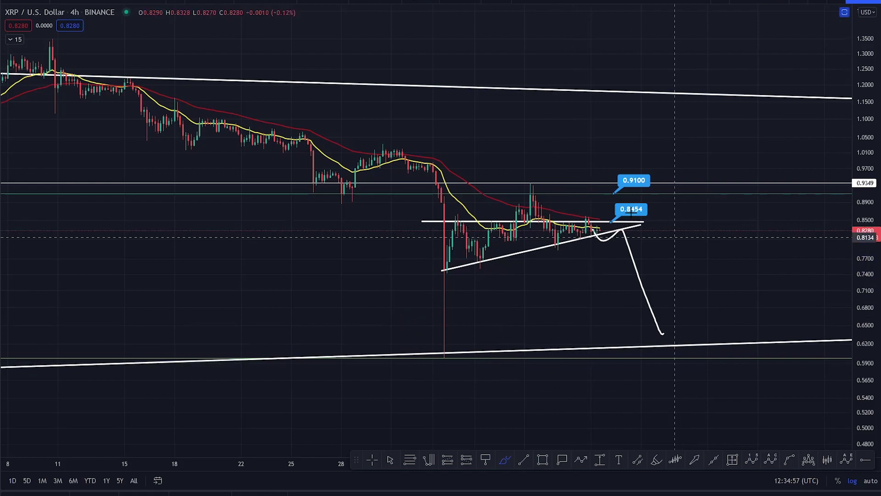
Step: Circle the crash candle's long wick and its low, and mark the lower trendline target beyond the triangle
{"action": "left_click_drag", "start_coordinate": [411, 292], "coordinate": [452, 294]}
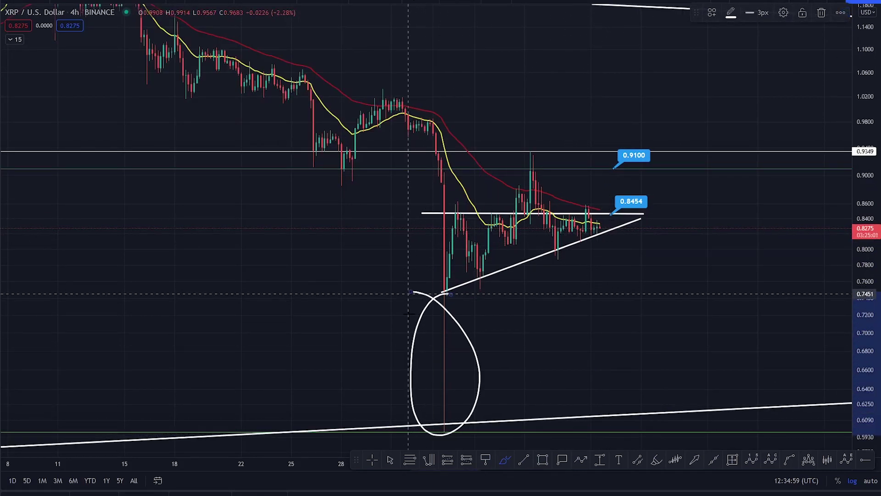
{"action": "left_click_drag", "start_coordinate": [450, 425], "coordinate": [433, 424]}
{"action": "left_click_drag", "start_coordinate": [855, 105], "coordinate": [856, 152]}
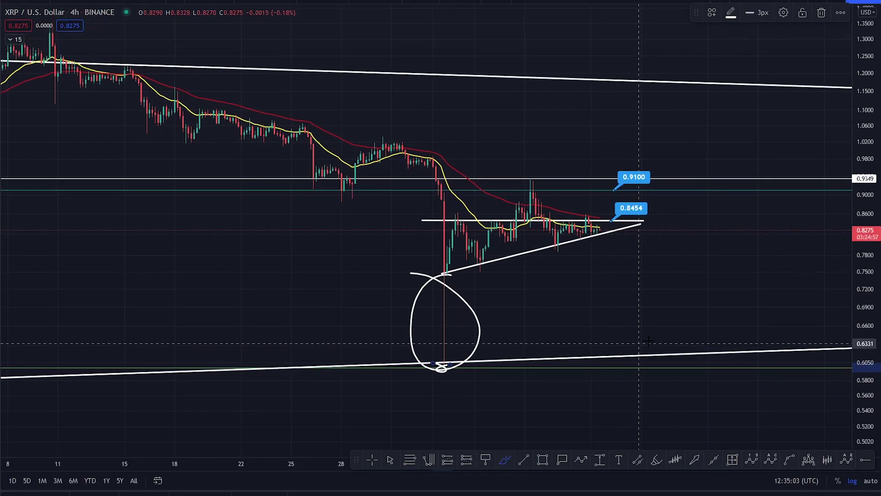
{"action": "mouse_move", "coordinate": [667, 349]}
{"action": "left_mouse_down"}
{"action": "mouse_move", "coordinate": [647, 348]}
{"action": "mouse_move", "coordinate": [671, 351]}
{"action": "left_mouse_up"}
Step: Undo the wick and trendline target markings, leaving only the triangle and the price levels on the chart
{"action": "key", "text": "ctrl+z"}
{"action": "key", "text": "ctrl+z"}
{"action": "key", "text": "ctrl+z"}
{"action": "key", "text": "ctrl+z"}
{"action": "key", "text": "ctrl+z"}
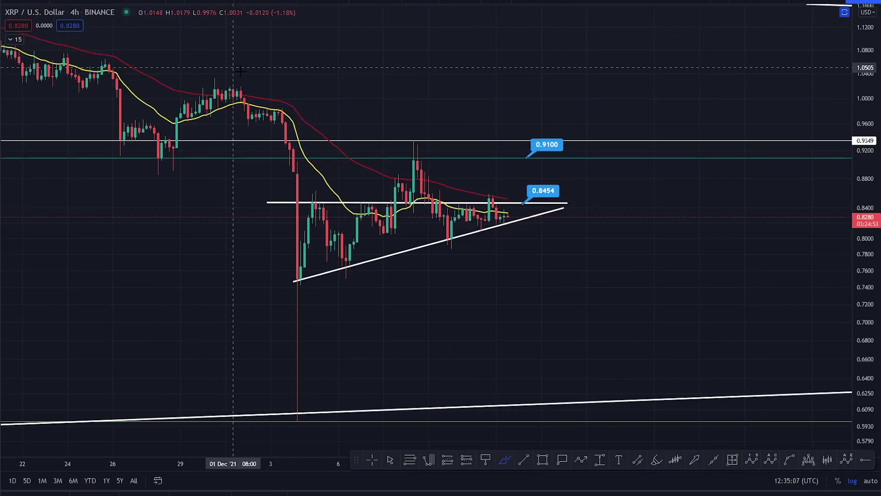
Step: Switch the XRP/U.S. Dollar chart to the weekly timeframe
{"action": "left_click", "coordinate": [141, 1]}
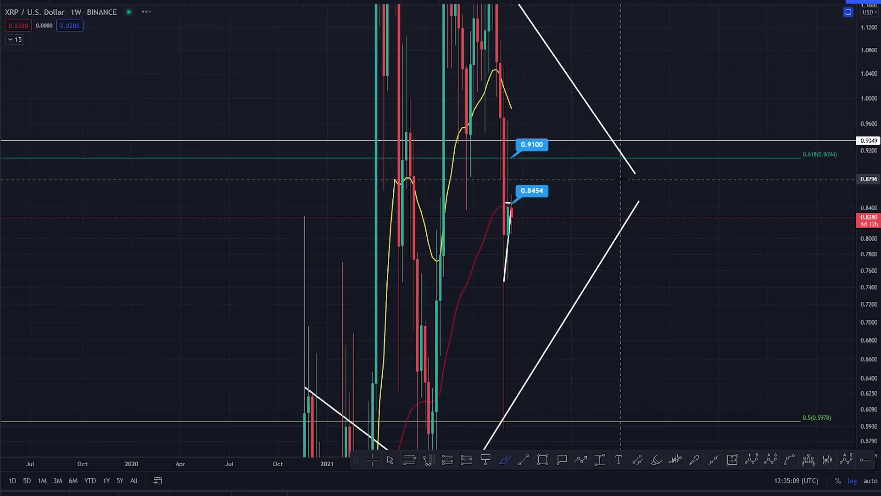
Step: Examine the latest weekly XRP candles against the red EMA, the 0.9100 and 0.8454 levels and the long-term trendlines, and check the indicator list
{"action": "left_click_drag", "start_coordinate": [876, 64], "coordinate": [877, 199]}
{"action": "scroll", "coordinate": [562, 297], "scroll_direction": "up", "scroll_amount": 6}
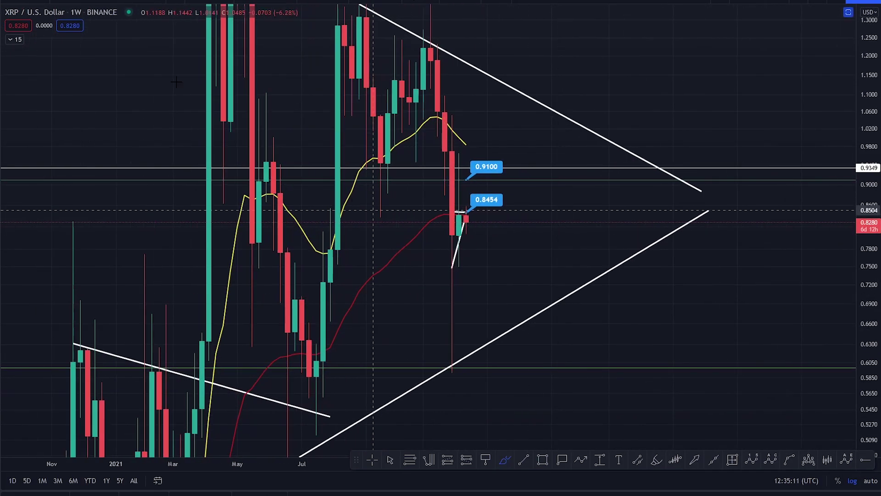
{"action": "key", "text": "Escape"}
{"action": "left_click_drag", "start_coordinate": [508, 247], "coordinate": [569, 269]}
{"action": "left_click_drag", "start_coordinate": [877, 75], "coordinate": [876, 234]}
{"action": "scroll", "coordinate": [626, 246], "scroll_direction": "up", "scroll_amount": 5}
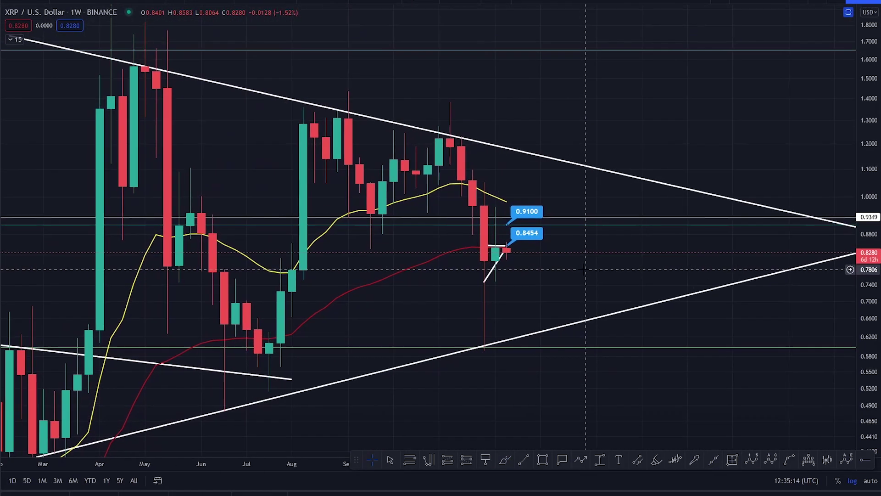
{"action": "scroll", "coordinate": [702, 235], "scroll_direction": "up", "scroll_amount": 4}
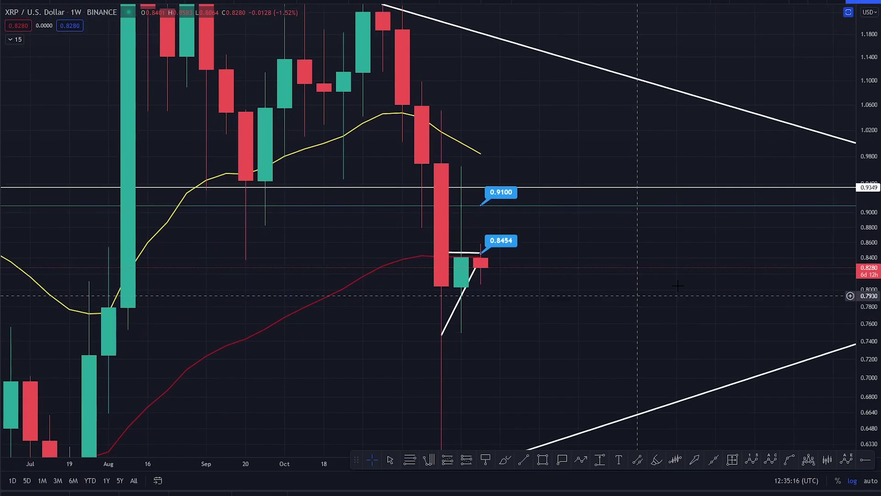
{"action": "scroll", "coordinate": [631, 262], "scroll_direction": "up", "scroll_amount": 4}
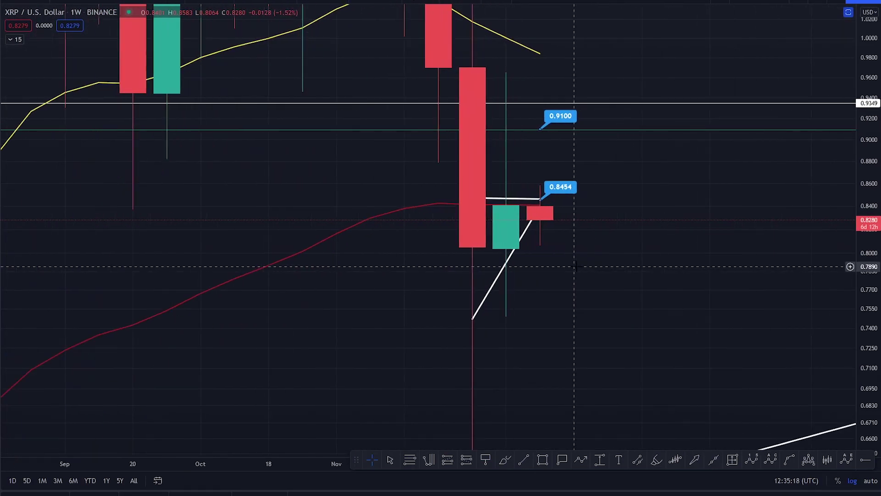
{"action": "left_click_drag", "start_coordinate": [867, 352], "coordinate": [867, 181]}
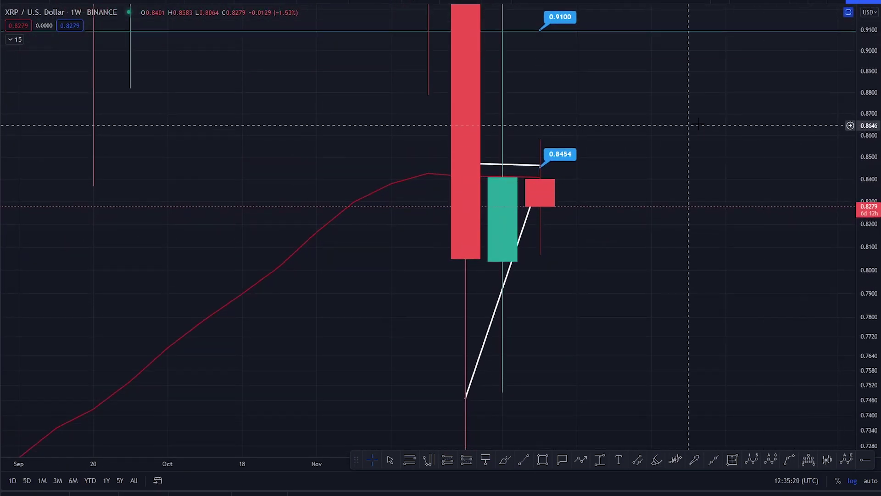
{"action": "left_click_drag", "start_coordinate": [696, 131], "coordinate": [701, 155]}
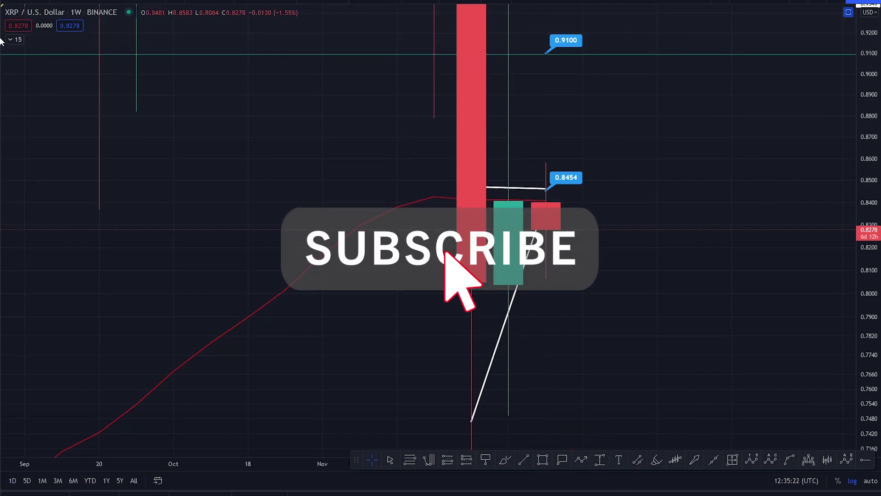
{"action": "left_click", "coordinate": [14, 39]}
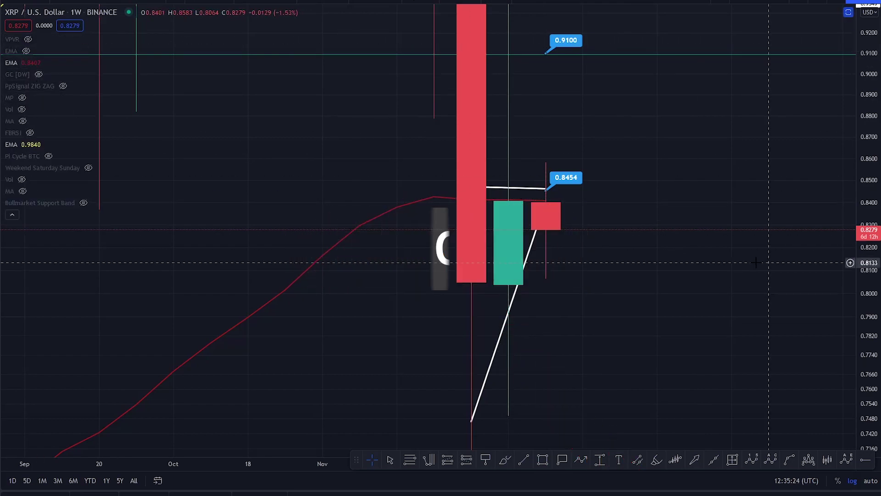
{"action": "left_click", "coordinate": [13, 217]}
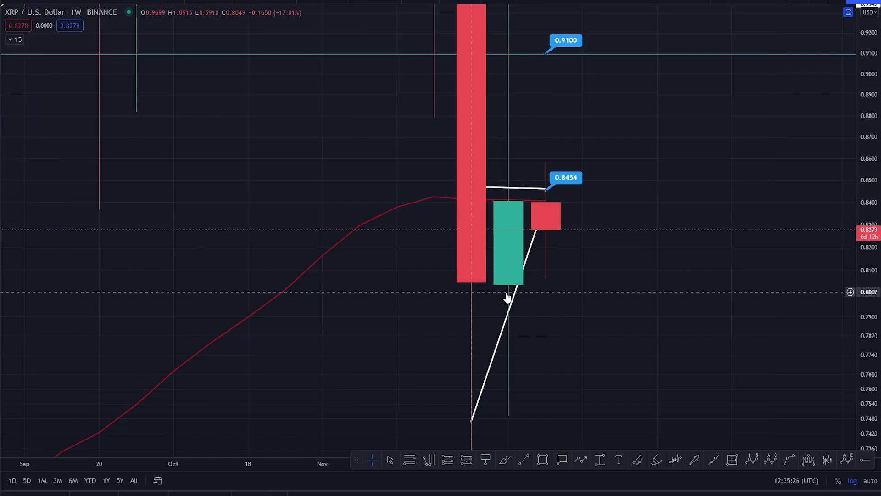
{"action": "left_click_drag", "start_coordinate": [645, 219], "coordinate": [614, 186]}
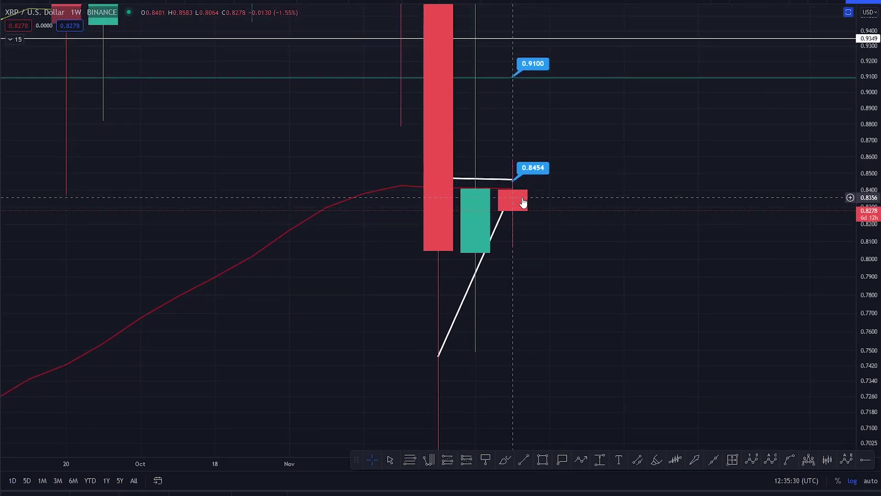
Step: Brush a circle around the rising lower trendline near 0.62 and another around the 0.9100 level, both just beyond the latest candle
{"action": "left_click", "coordinate": [505, 459]}
{"action": "left_click_drag", "start_coordinate": [872, 59], "coordinate": [871, 202]}
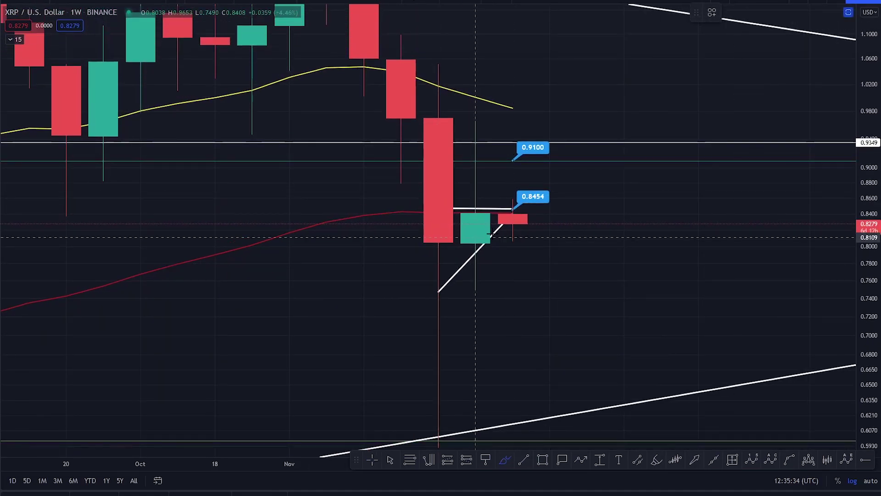
{"action": "left_click_drag", "start_coordinate": [624, 403], "coordinate": [584, 390]}
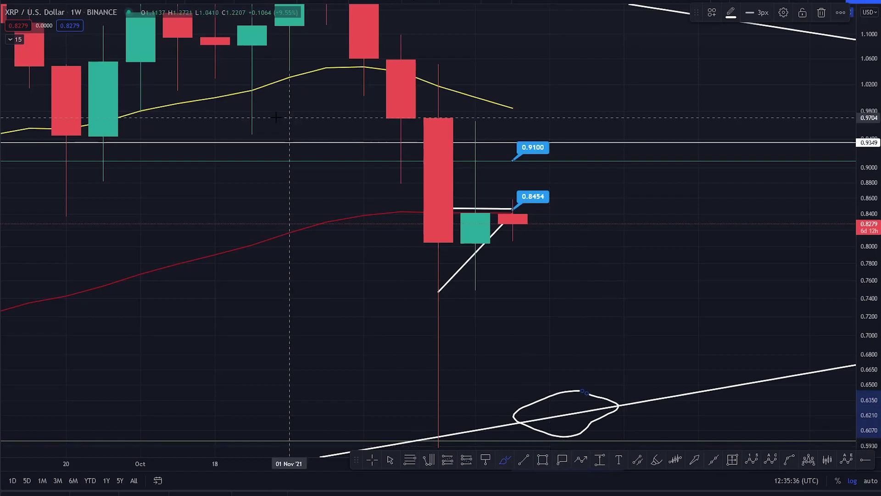
{"action": "left_click_drag", "start_coordinate": [872, 146], "coordinate": [872, 188]}
{"action": "left_click_drag", "start_coordinate": [576, 184], "coordinate": [587, 182]}
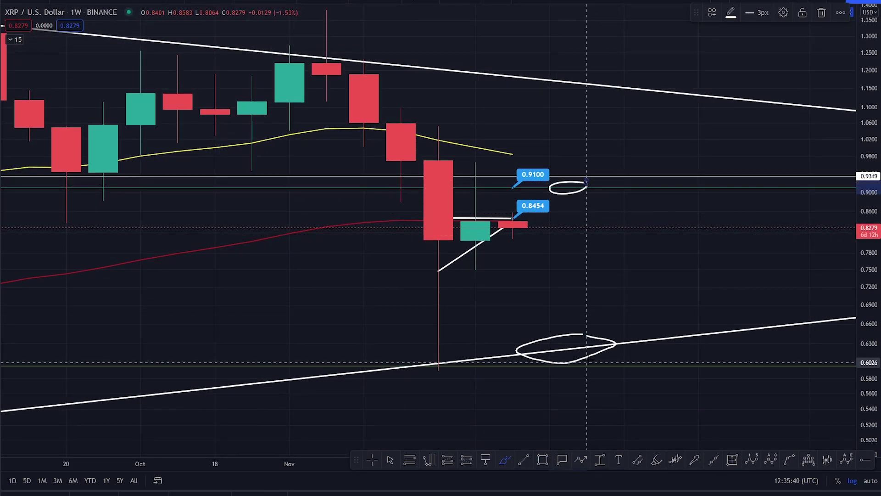
Step: Sketch freehand a recovery path toward the upper trendline and a decline through the lower trendline, with extra marks around the target zone
{"action": "left_click_drag", "start_coordinate": [587, 364], "coordinate": [588, 358]}
{"action": "mouse_move", "coordinate": [439, 184]}
{"action": "left_mouse_down"}
{"action": "mouse_move", "coordinate": [438, 230]}
{"action": "mouse_move", "coordinate": [476, 342]}
{"action": "mouse_move", "coordinate": [624, 340]}
{"action": "mouse_move", "coordinate": [735, 109]}
{"action": "left_mouse_up"}
{"action": "mouse_move", "coordinate": [661, 343]}
{"action": "left_mouse_down"}
{"action": "mouse_move", "coordinate": [586, 334]}
{"action": "mouse_move", "coordinate": [438, 361]}
{"action": "mouse_move", "coordinate": [513, 327]}
{"action": "left_mouse_up"}
{"action": "left_click_drag", "start_coordinate": [513, 294], "coordinate": [625, 448]}
{"action": "mouse_move", "coordinate": [661, 422]}
{"action": "left_mouse_down"}
{"action": "mouse_move", "coordinate": [592, 456]}
{"action": "mouse_move", "coordinate": [625, 406]}
{"action": "left_mouse_up"}
Step: Undo the freehand scenario paths and the circle at the 0.9100 level, keeping the circle on the lower trendline
{"action": "key", "text": "ctrl+z"}
{"action": "key", "text": "ctrl+z"}
{"action": "key", "text": "ctrl+z"}
{"action": "key", "text": "ctrl+z"}
{"action": "key", "text": "ctrl+z"}
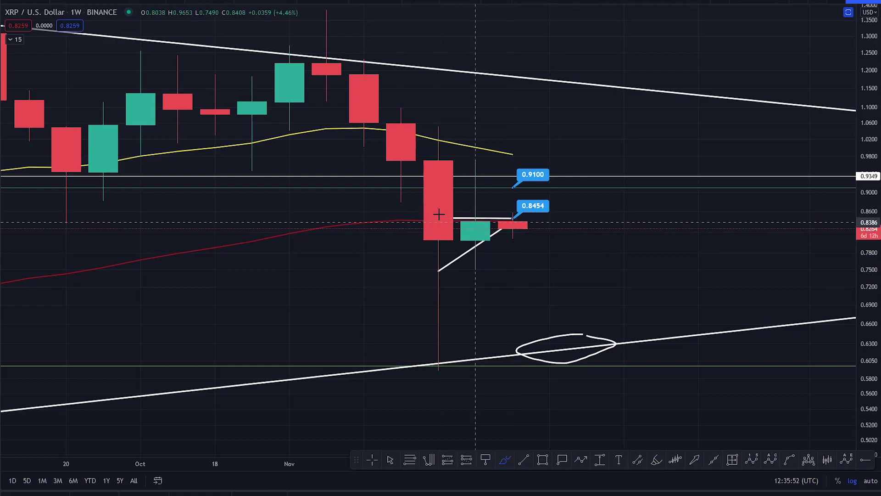
Step: Sketch a stepped decline from the latest candle to the lower trendline and remove it together with the trendline circle
{"action": "mouse_move", "coordinate": [512, 224]}
{"action": "left_mouse_down"}
{"action": "mouse_move", "coordinate": [513, 255]}
{"action": "mouse_move", "coordinate": [549, 237]}
{"action": "mouse_move", "coordinate": [661, 352]}
{"action": "left_mouse_up"}
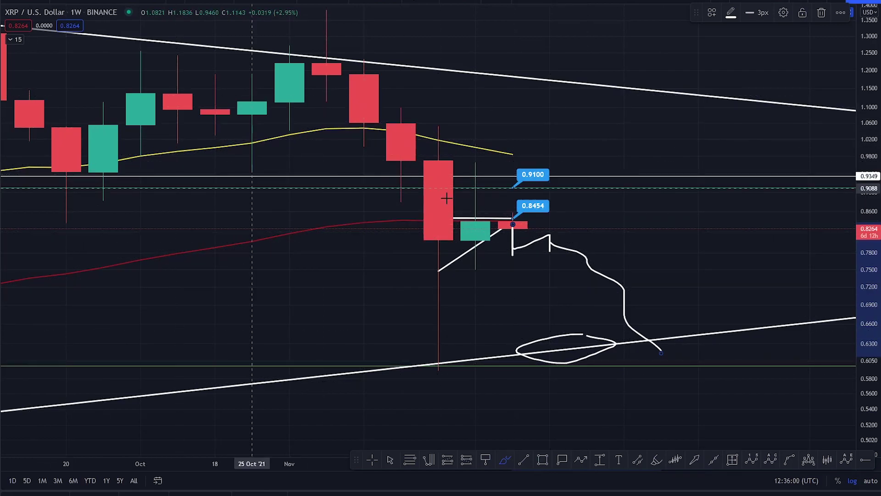
{"action": "key", "text": "ctrl+z"}
{"action": "key", "text": "ctrl+z"}
{"action": "key", "text": "ctrl+z"}
{"action": "key", "text": "ctrl+z"}
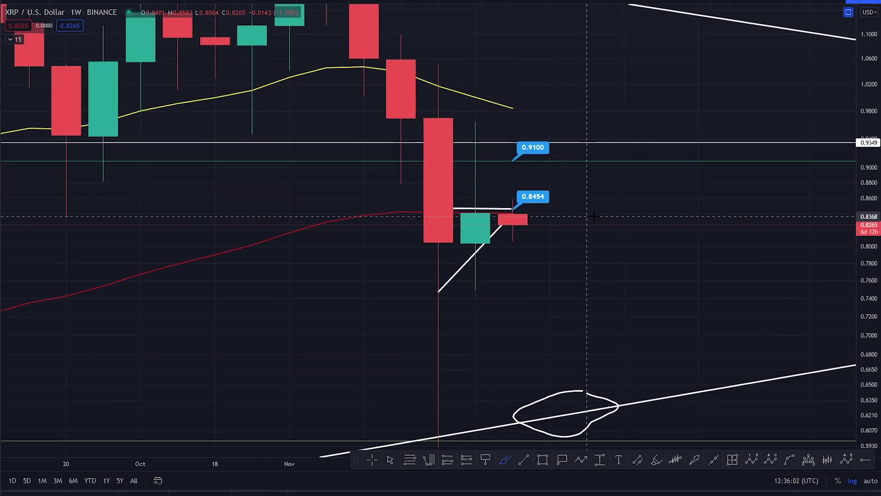
{"action": "key", "text": "ctrl+y"}
{"action": "key", "text": "ctrl+y"}
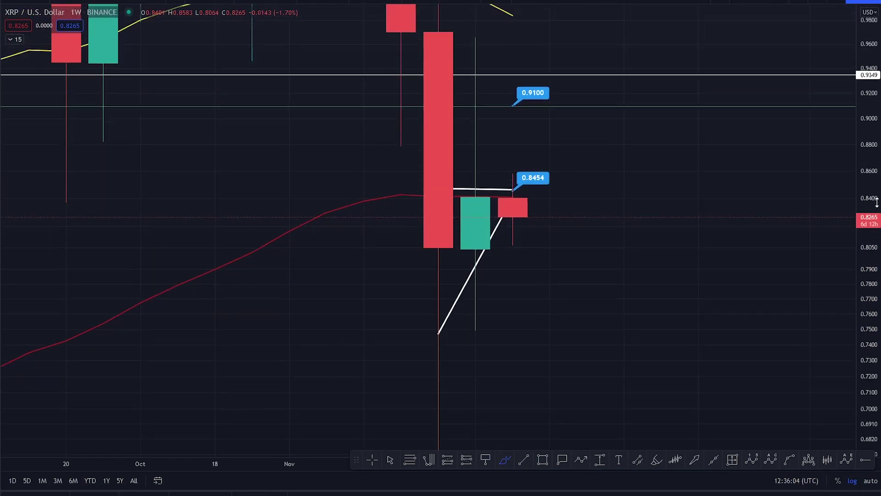
Step: Underline the small triangle's top edge, sketch a breakout path past 0.9100 to the 0.9349 level, and extend the yellow EMA downward to meet it
{"action": "mouse_move", "coordinate": [473, 209]}
{"action": "left_mouse_down"}
{"action": "mouse_move", "coordinate": [440, 193]}
{"action": "mouse_move", "coordinate": [472, 189]}
{"action": "mouse_move", "coordinate": [440, 201]}
{"action": "left_mouse_up"}
{"action": "key", "text": "ctrl+z"}
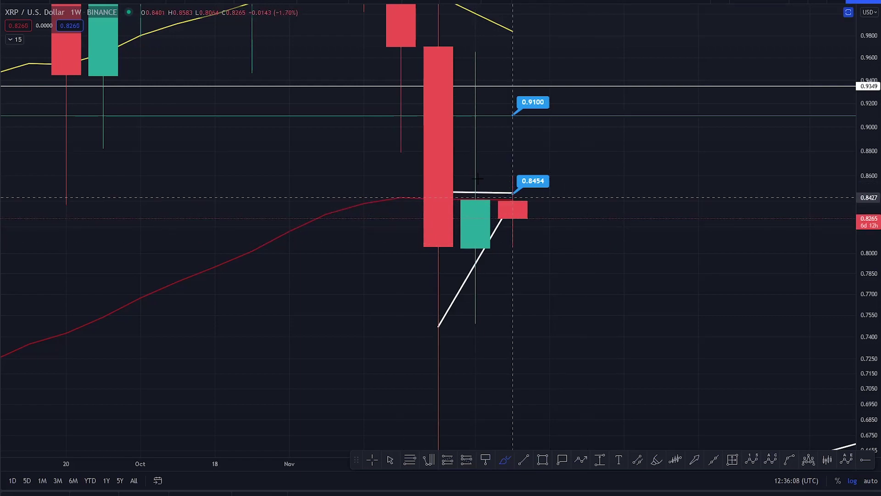
{"action": "left_click", "coordinate": [486, 192]}
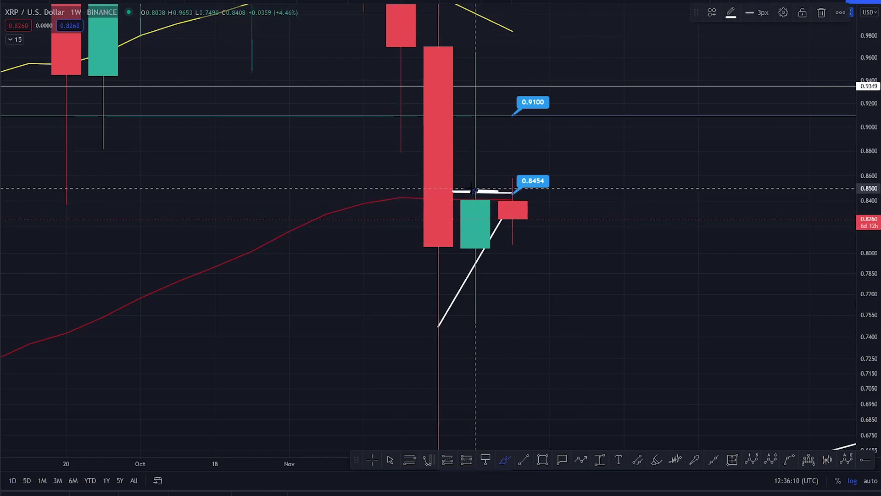
{"action": "mouse_move", "coordinate": [475, 189]}
{"action": "left_mouse_down"}
{"action": "mouse_move", "coordinate": [515, 181]}
{"action": "mouse_move", "coordinate": [587, 78]}
{"action": "left_mouse_up"}
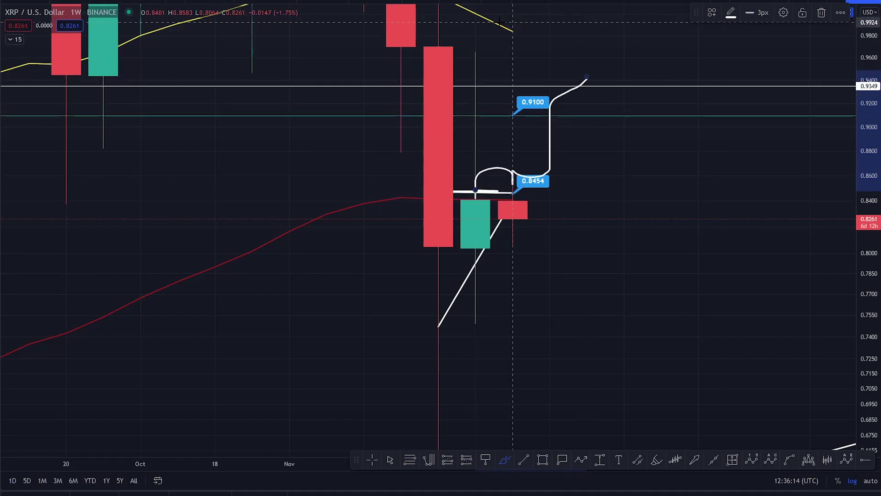
{"action": "left_click_drag", "start_coordinate": [510, 26], "coordinate": [623, 96]}
{"action": "left_click_drag", "start_coordinate": [869, 126], "coordinate": [871, 266]}
{"action": "mouse_move", "coordinate": [550, 151]}
{"action": "left_mouse_down"}
{"action": "mouse_move", "coordinate": [596, 133]}
{"action": "mouse_move", "coordinate": [682, 12]}
{"action": "left_mouse_up"}
Step: Undo the breakout path, the EMA extension and the underline, leaving only the small triangle and price labels by the latest candles
{"action": "key", "text": "ctrl+z"}
{"action": "key", "text": "ctrl+z"}
{"action": "key", "text": "ctrl+z"}
{"action": "key", "text": "ctrl+z"}
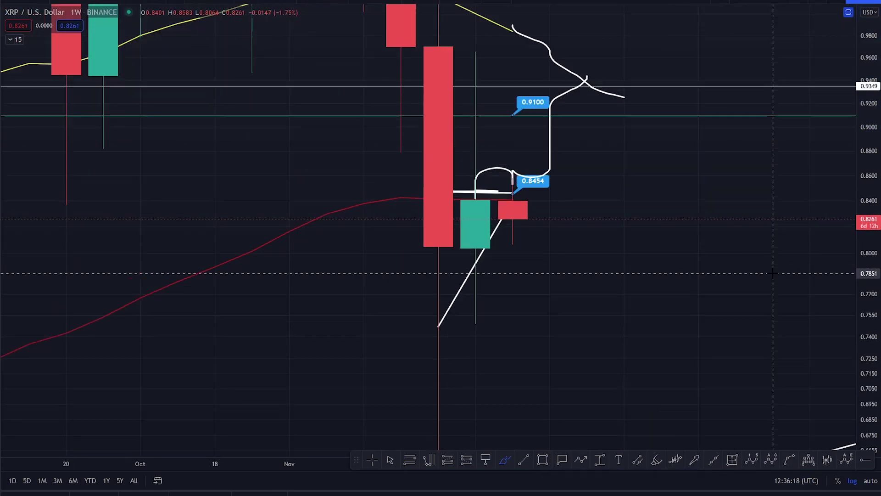
{"action": "left_click_drag", "start_coordinate": [874, 80], "coordinate": [871, 286]}
{"action": "key", "text": "ctrl+z"}
{"action": "key", "text": "ctrl+z"}
{"action": "key", "text": "ctrl+z"}
{"action": "key", "text": "ctrl+z"}
{"action": "key", "text": "ctrl+z"}
{"action": "key", "text": "ctrl+z"}
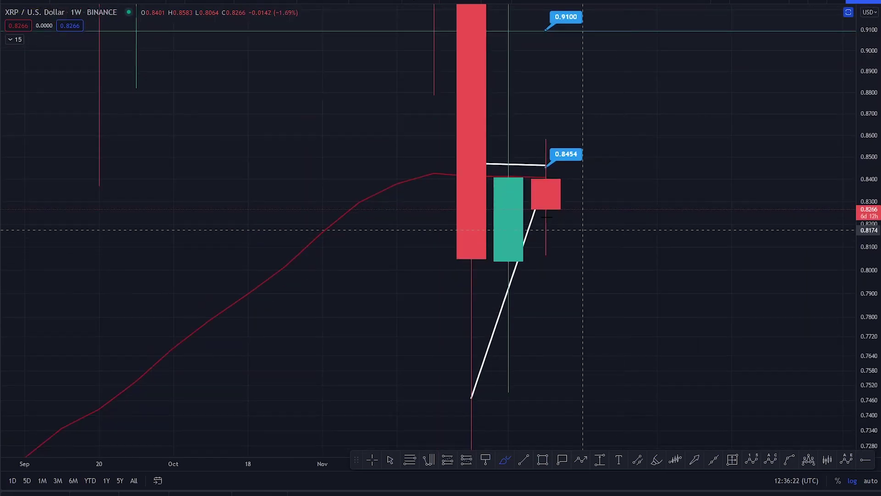
Step: Circle the previous green candle's close at the red EMA and delete the circle
{"action": "mouse_move", "coordinate": [509, 162]}
{"action": "left_mouse_down"}
{"action": "mouse_move", "coordinate": [535, 189]}
{"action": "mouse_move", "coordinate": [543, 170]}
{"action": "left_mouse_up"}
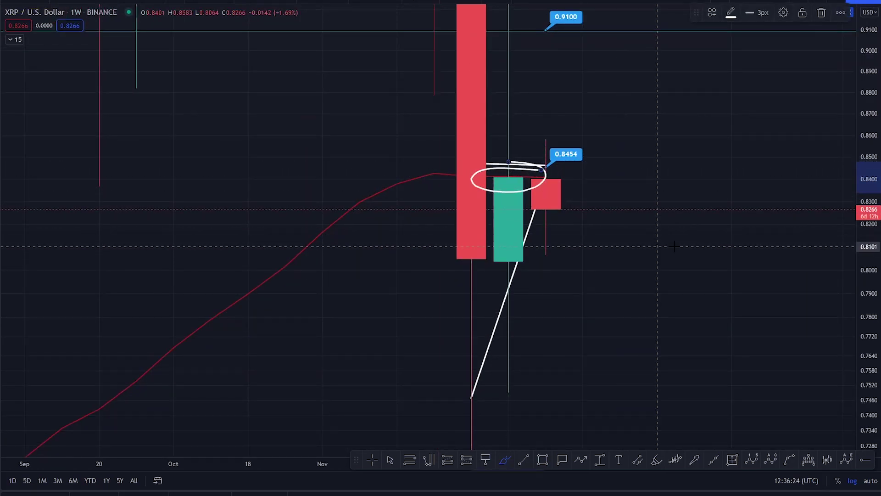
{"action": "key", "text": "Delete"}
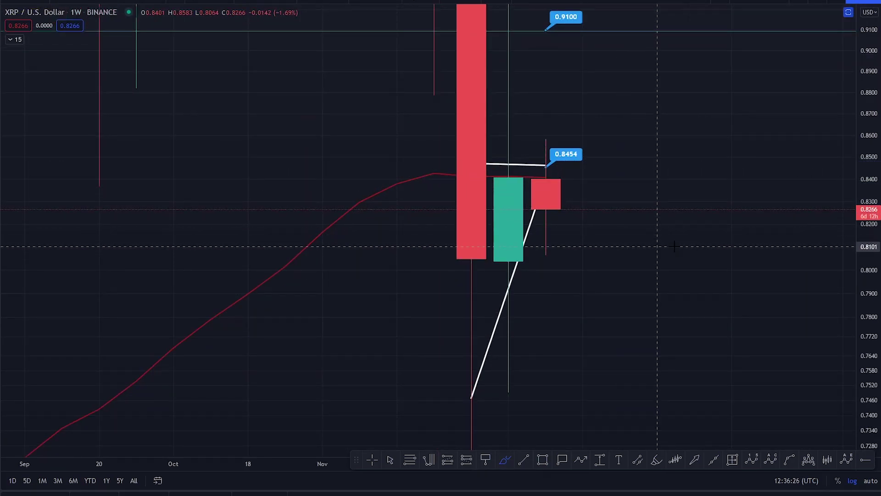
Step: Trace the red EMA with the brush across the crash candle and the two candles after it
{"action": "left_click_drag", "start_coordinate": [862, 82], "coordinate": [862, 353]}
{"action": "scroll", "coordinate": [581, 266], "scroll_direction": "down", "scroll_amount": 5}
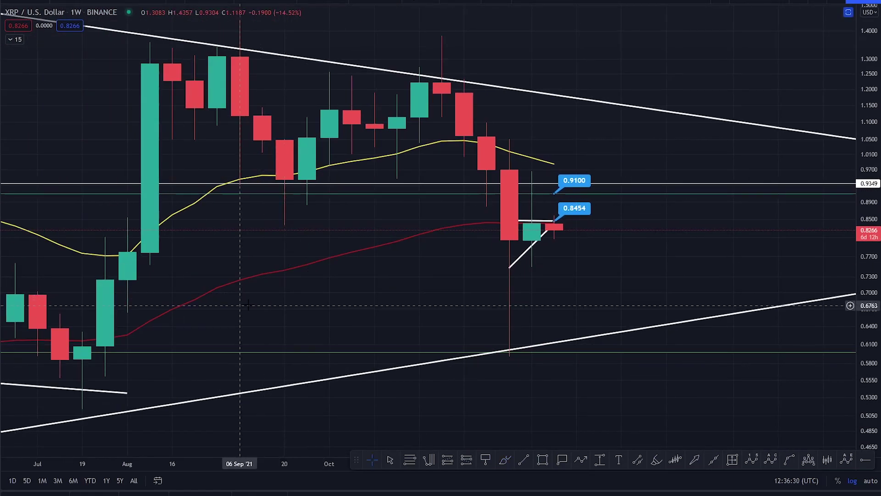
{"action": "left_click_drag", "start_coordinate": [257, 304], "coordinate": [505, 289]}
{"action": "scroll", "coordinate": [481, 248], "scroll_direction": "down", "scroll_amount": 5}
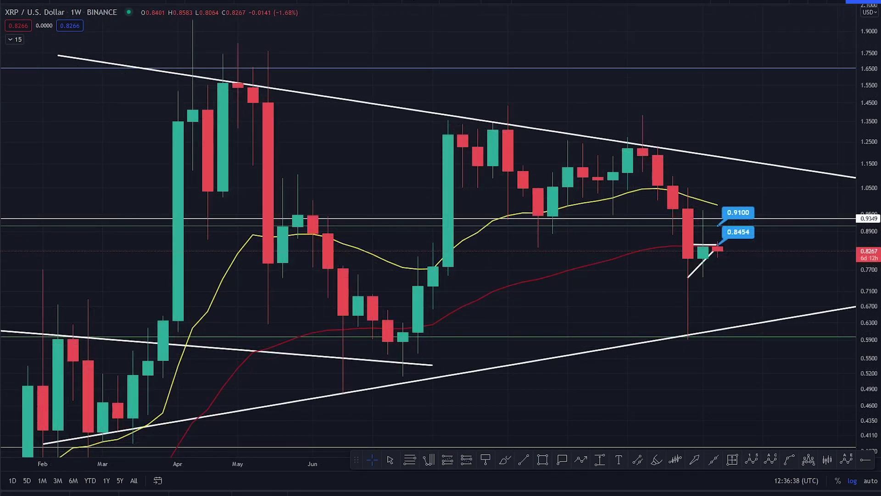
{"action": "left_click", "coordinate": [1, 68]}
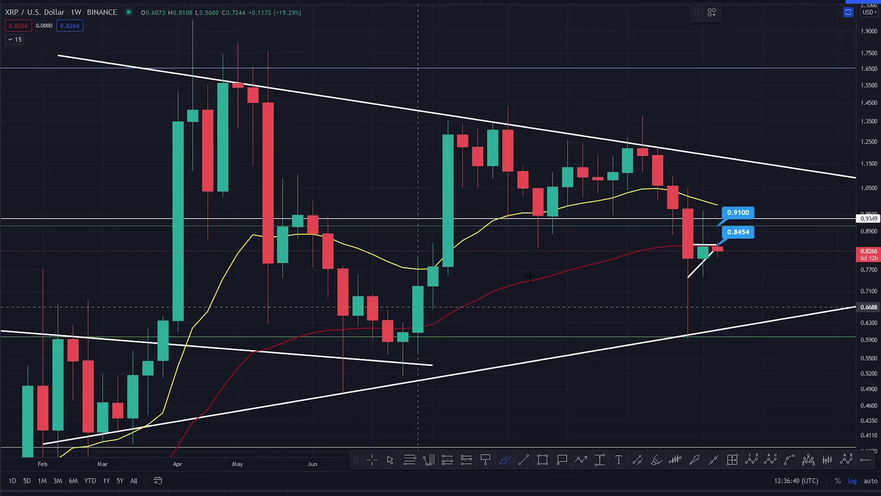
{"action": "left_click_drag", "start_coordinate": [673, 246], "coordinate": [675, 246]}
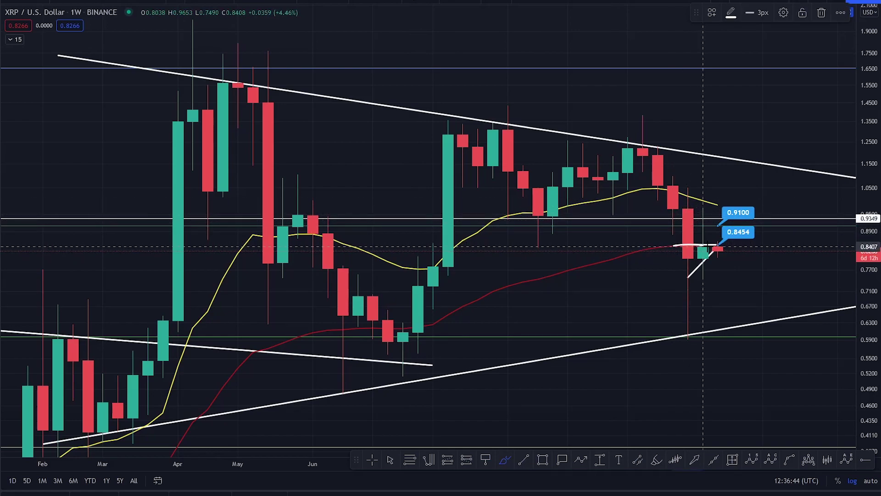
{"action": "left_click_drag", "start_coordinate": [718, 246], "coordinate": [718, 247]}
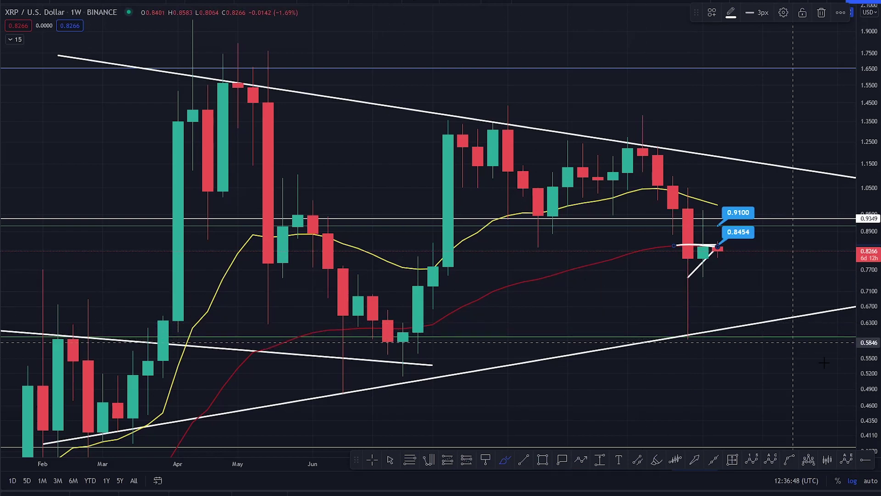
Step: Trace the red EMA with the brush across the July 2021 candles that dipped below it
{"action": "scroll", "coordinate": [688, 278], "scroll_direction": "up", "scroll_amount": 5}
{"action": "key", "text": "Escape"}
{"action": "left_click_drag", "start_coordinate": [346, 186], "coordinate": [385, 25]}
{"action": "left_click_drag", "start_coordinate": [867, 131], "coordinate": [871, 239]}
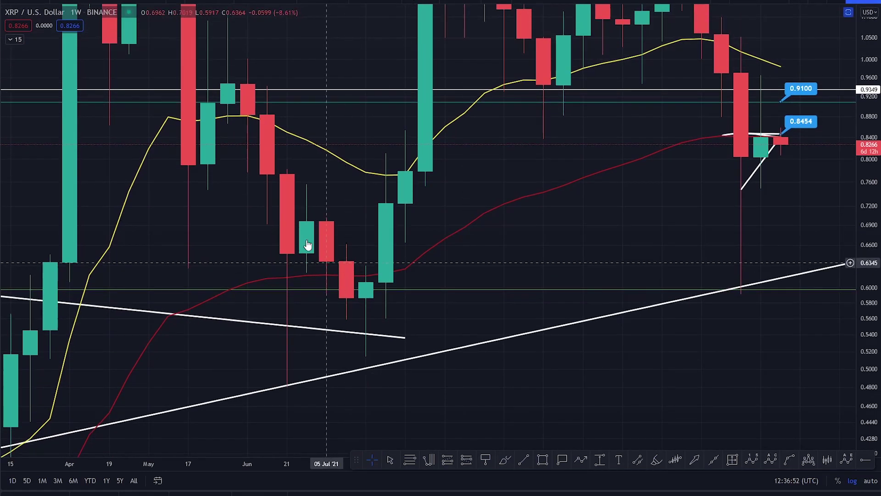
{"action": "left_click", "coordinate": [1, 78]}
{"action": "left_click_drag", "start_coordinate": [328, 277], "coordinate": [347, 277]}
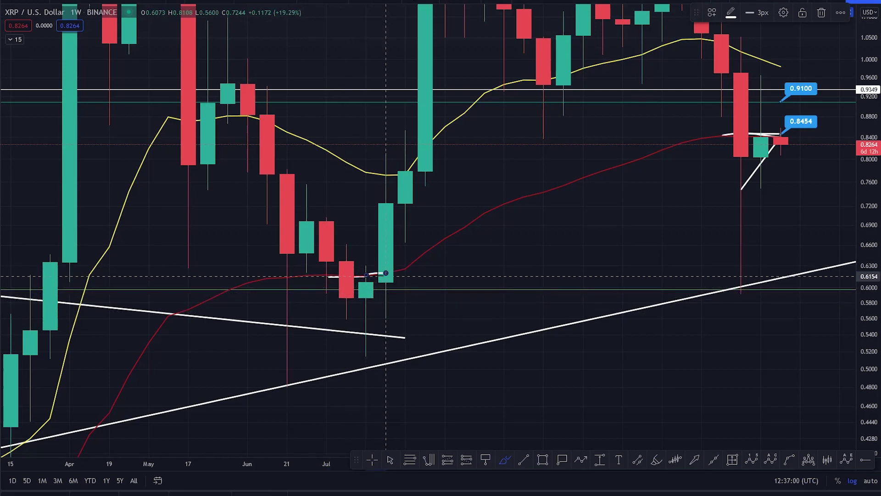
Step: Mark the late-July 2021 candle's rise from the red EMA to the yellow EMA, and sketch the following rally along the large green candle
{"action": "left_click_drag", "start_coordinate": [386, 285], "coordinate": [394, 201]}
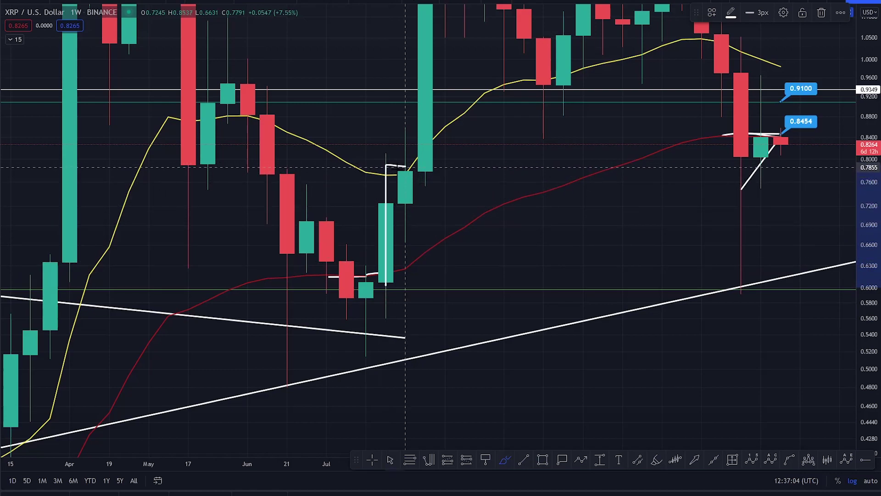
{"action": "mouse_move", "coordinate": [405, 178]}
{"action": "left_mouse_down"}
{"action": "mouse_move", "coordinate": [422, 173]}
{"action": "mouse_move", "coordinate": [405, 183]}
{"action": "mouse_move", "coordinate": [444, 44]}
{"action": "left_mouse_up"}
{"action": "scroll", "coordinate": [423, 195], "scroll_direction": "down", "scroll_amount": 5}
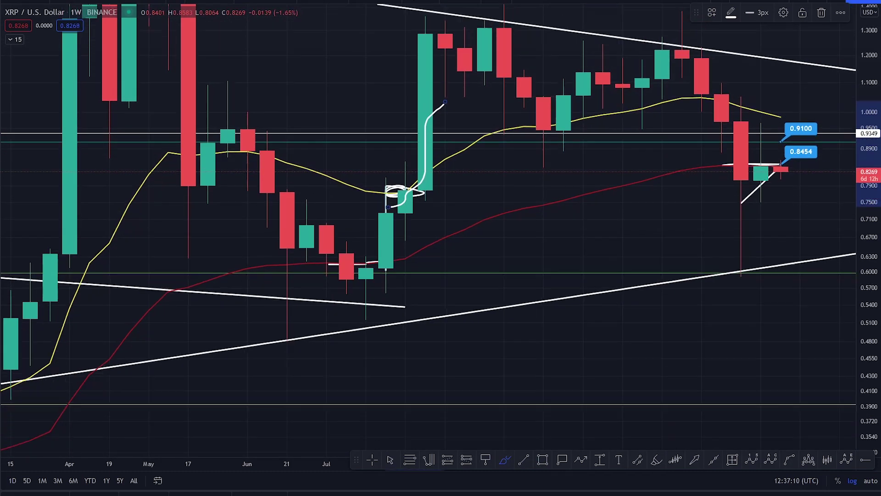
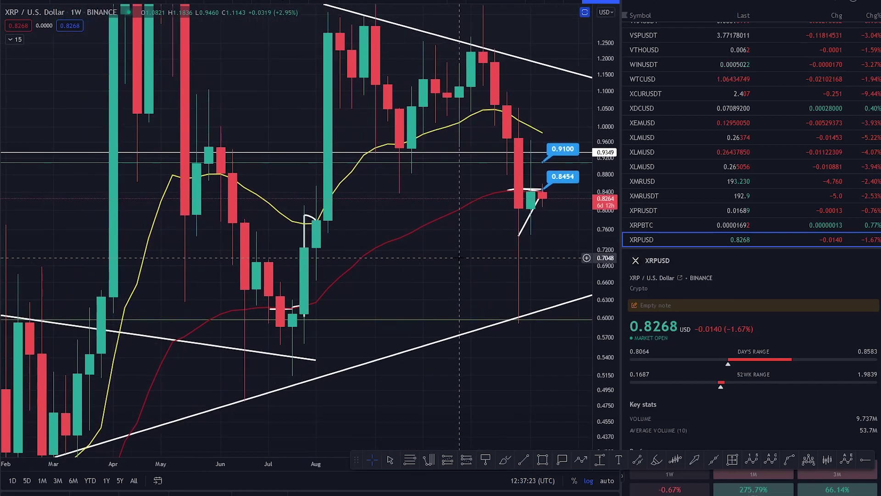
Step: Compare the July–August 2021 recovery above the red EMA with the latest weekly candles at the same average
{"action": "left_click_drag", "start_coordinate": [610, 301], "coordinate": [622, 173]}
{"action": "left_click_drag", "start_coordinate": [473, 240], "coordinate": [495, 209]}
{"action": "scroll", "coordinate": [509, 240], "scroll_direction": "up", "scroll_amount": 3}
{"action": "scroll", "coordinate": [495, 209], "scroll_direction": "down", "scroll_amount": 2}
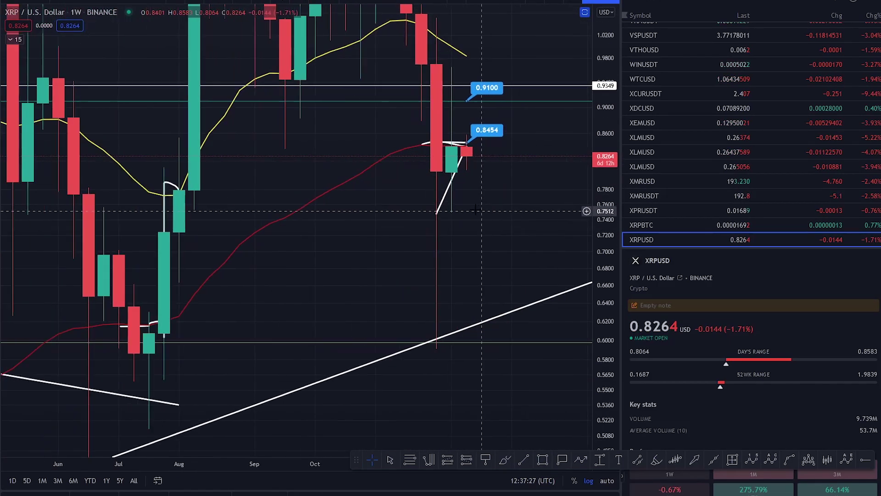
{"action": "left_click_drag", "start_coordinate": [288, 302], "coordinate": [299, 276]}
{"action": "left_click_drag", "start_coordinate": [598, 154], "coordinate": [594, 257]}
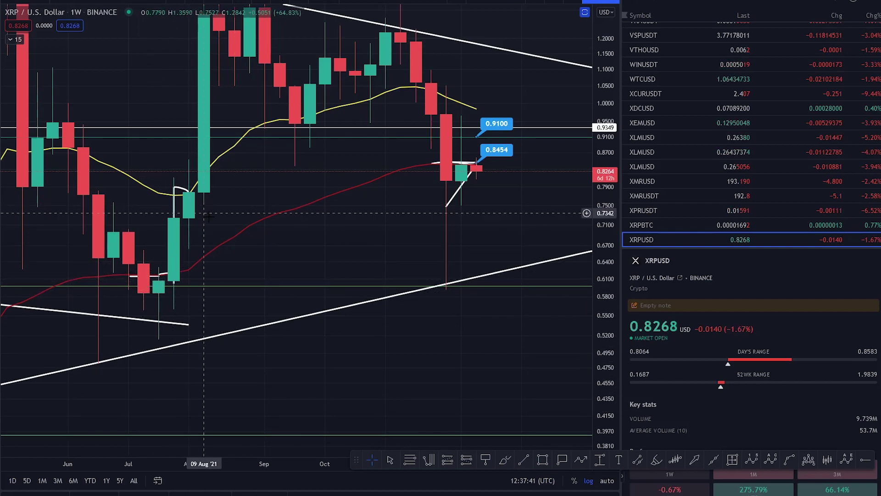
Step: Brush a short line at the red EMA across the latest weekly candles and another across the July 2021 candles
{"action": "left_click_drag", "start_coordinate": [205, 214], "coordinate": [196, 220]}
{"action": "left_click", "coordinate": [504, 459]}
{"action": "left_click_drag", "start_coordinate": [433, 173], "coordinate": [466, 173]}
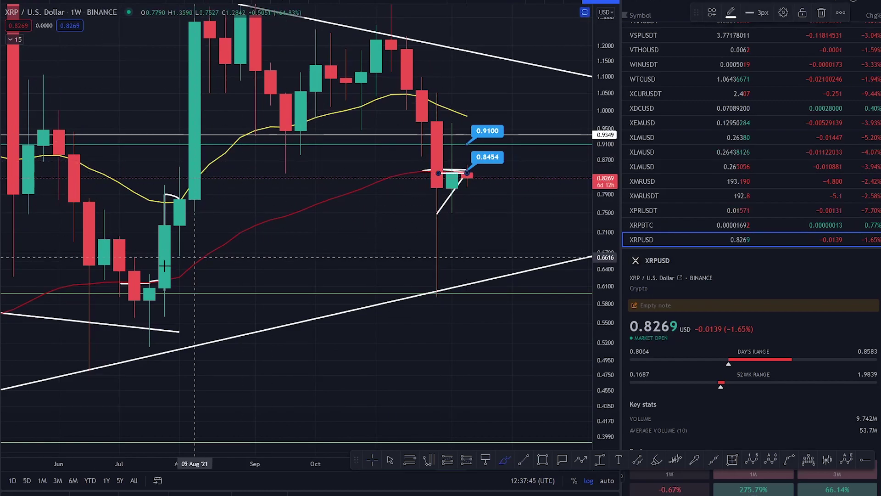
{"action": "left_click_drag", "start_coordinate": [121, 285], "coordinate": [192, 284]}
Step: Underline the July 2021 candle bodies, circle the latest weekly candles, and sketch a rally from them toward the descending trendline
{"action": "left_click_drag", "start_coordinate": [91, 304], "coordinate": [210, 300]}
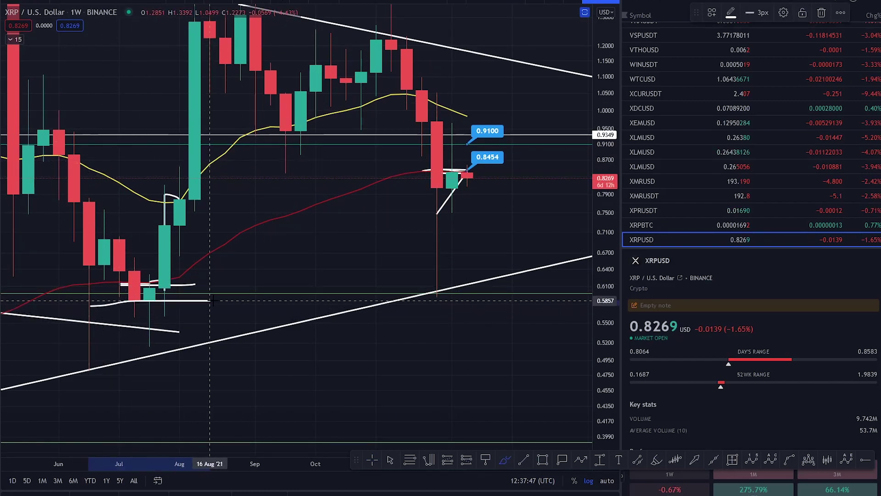
{"action": "mouse_move", "coordinate": [426, 188]}
{"action": "left_mouse_down"}
{"action": "mouse_move", "coordinate": [481, 188]}
{"action": "mouse_move", "coordinate": [470, 165]}
{"action": "left_mouse_up"}
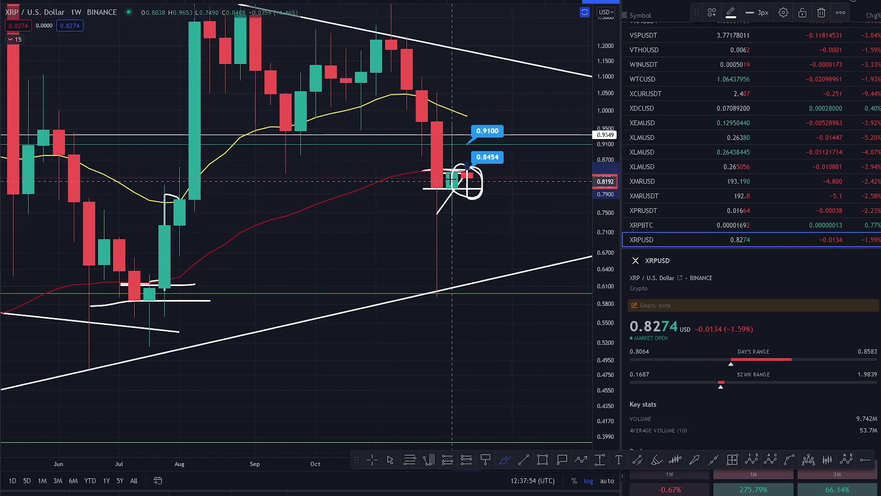
{"action": "left_click_drag", "start_coordinate": [473, 171], "coordinate": [527, 72]}
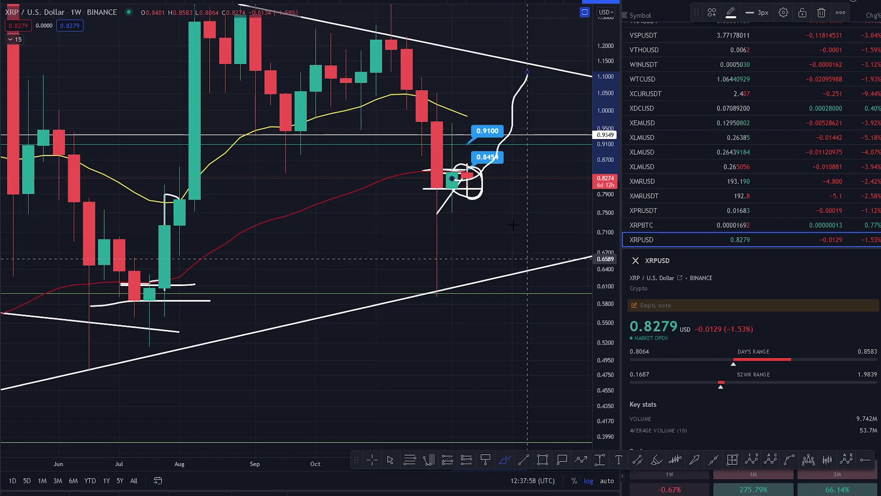
Step: Circle the July–August 2021 recovery and its yellow EMA contact, and sketch a matching rise around the yellow EMA after the latest candles
{"action": "left_click_drag", "start_coordinate": [119, 188], "coordinate": [186, 202]}
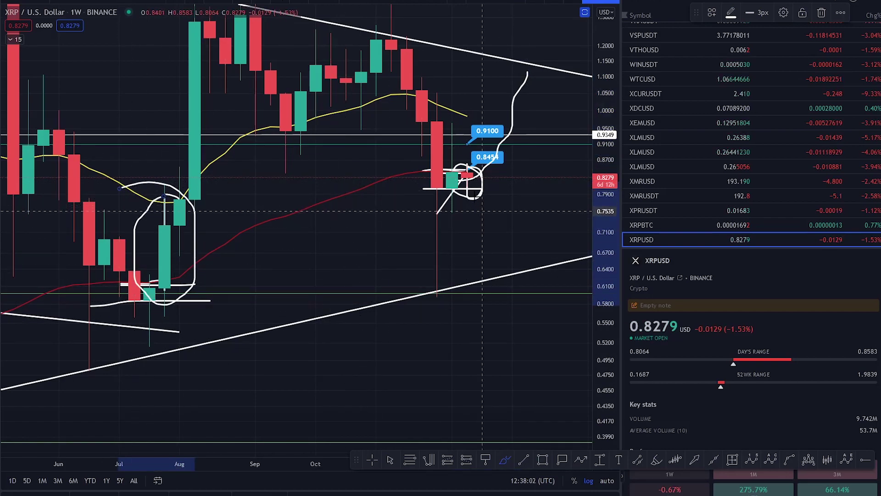
{"action": "mouse_move", "coordinate": [480, 186]}
{"action": "left_mouse_down"}
{"action": "mouse_move", "coordinate": [488, 120]}
{"action": "mouse_move", "coordinate": [541, 132]}
{"action": "left_mouse_up"}
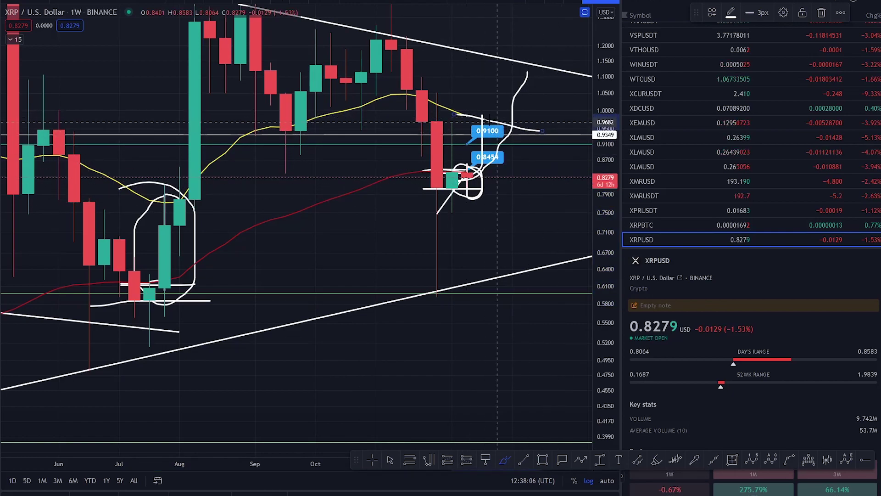
{"action": "left_click_drag", "start_coordinate": [507, 110], "coordinate": [512, 111]}
{"action": "mouse_move", "coordinate": [165, 197]}
{"action": "left_mouse_down"}
{"action": "mouse_move", "coordinate": [178, 207]}
{"action": "mouse_move", "coordinate": [178, 192]}
{"action": "left_mouse_up"}
Step: Trace the August 2021 surge, extend the projected rally past the descending trendline, and circle the 2021 recovery and the latest crash wick
{"action": "left_click_drag", "start_coordinate": [592, 121], "coordinate": [593, 156]}
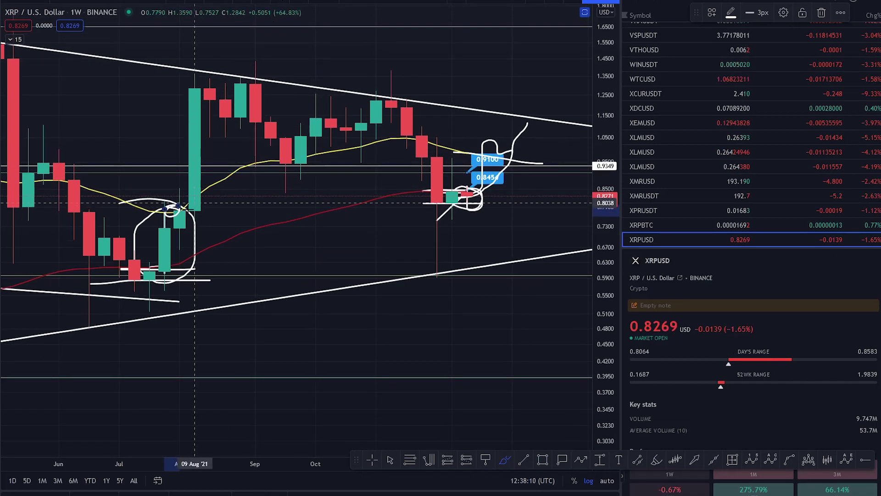
{"action": "left_click_drag", "start_coordinate": [600, 125], "coordinate": [582, 179]}
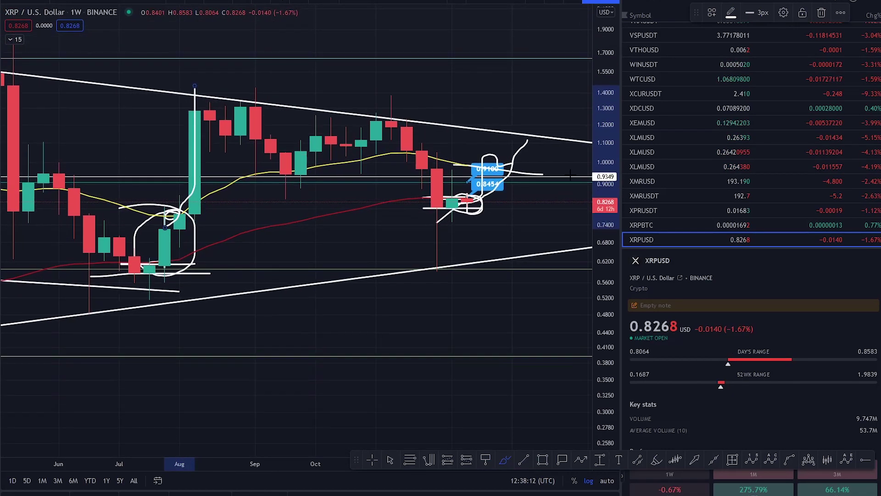
{"action": "mouse_move", "coordinate": [488, 174]}
{"action": "left_mouse_down"}
{"action": "mouse_move", "coordinate": [528, 102]}
{"action": "mouse_move", "coordinate": [528, 65]}
{"action": "left_mouse_up"}
{"action": "left_click_drag", "start_coordinate": [180, 89], "coordinate": [209, 262]}
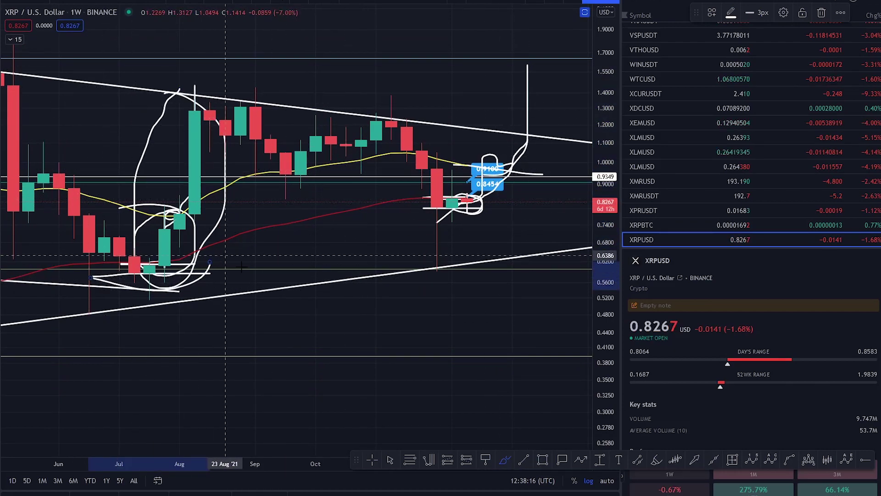
{"action": "left_click_drag", "start_coordinate": [408, 216], "coordinate": [543, 177]}
{"action": "mouse_move", "coordinate": [436, 206]}
{"action": "left_mouse_down"}
{"action": "mouse_move", "coordinate": [457, 291]}
{"action": "mouse_move", "coordinate": [437, 199]}
{"action": "left_mouse_up"}
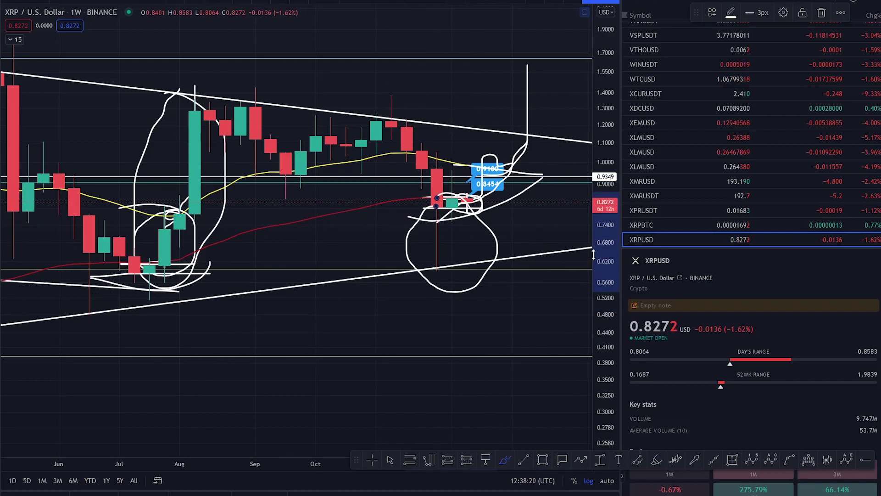
Step: Undo the brushed circles, rally projections and price-scale changes, keeping the lines across the July 2021 candles
{"action": "key", "text": "ctrl+z"}
{"action": "key", "text": "ctrl+z"}
{"action": "key", "text": "ctrl+z"}
{"action": "key", "text": "ctrl+z"}
{"action": "key", "text": "ctrl+z"}
{"action": "key", "text": "ctrl+z"}
{"action": "key", "text": "ctrl+z"}
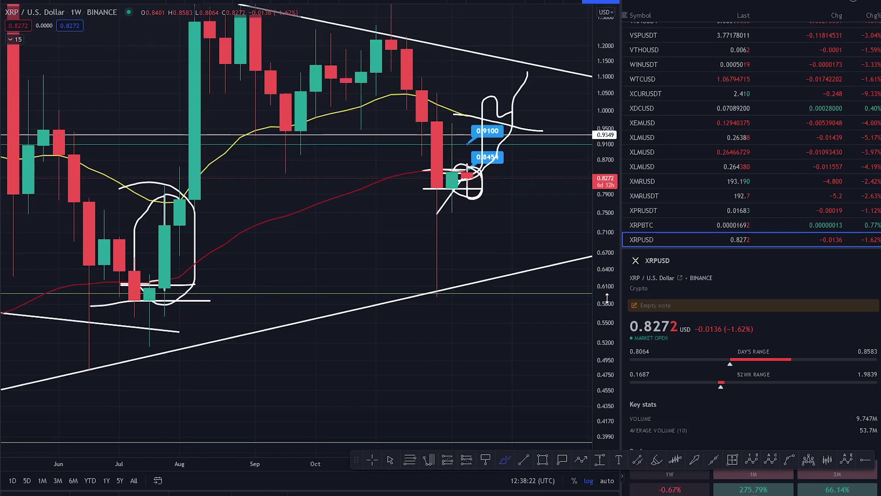
{"action": "key", "text": "ctrl+z"}
{"action": "key", "text": "ctrl+z"}
Step: Circle the latest weekly candles and the July 2021 candles around the red EMA with the brush, and undo the circles
{"action": "mouse_move", "coordinate": [482, 169]}
{"action": "left_mouse_down"}
{"action": "mouse_move", "coordinate": [436, 203]}
{"action": "mouse_move", "coordinate": [467, 162]}
{"action": "left_mouse_up"}
{"action": "mouse_move", "coordinate": [179, 282]}
{"action": "left_mouse_down"}
{"action": "mouse_move", "coordinate": [119, 290]}
{"action": "mouse_move", "coordinate": [179, 278]}
{"action": "left_mouse_up"}
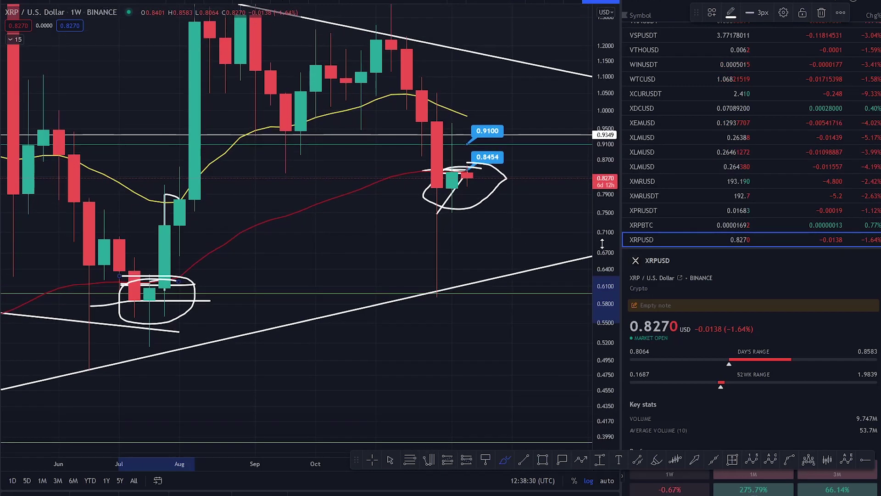
{"action": "key", "text": "ctrl+z"}
{"action": "key", "text": "ctrl+z"}
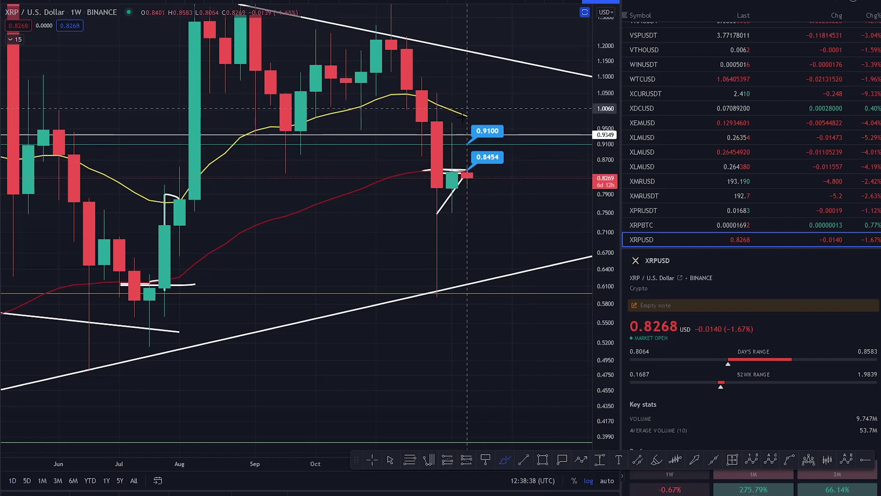
Step: Circle the early-August 2021 yellow EMA contact, trace its surge, and sketch a similar rally from the latest candles past the descending trendline
{"action": "left_click_drag", "start_coordinate": [179, 192], "coordinate": [176, 189]}
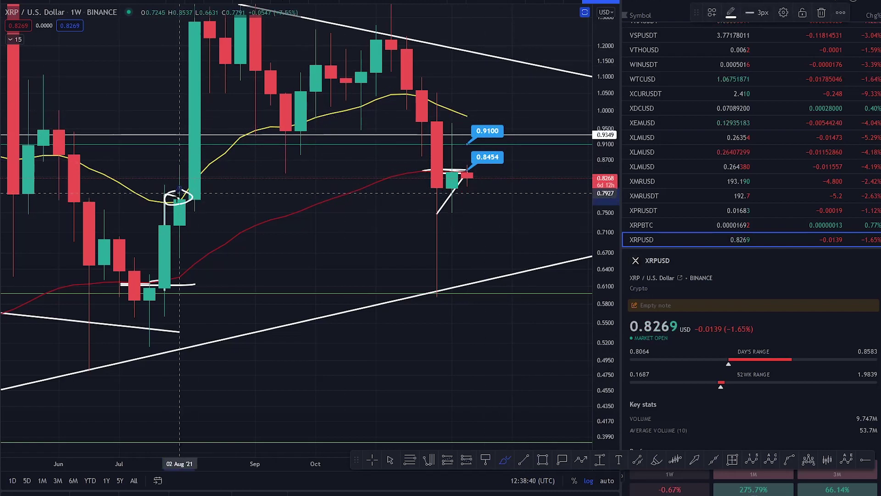
{"action": "left_click_drag", "start_coordinate": [164, 228], "coordinate": [209, 33]}
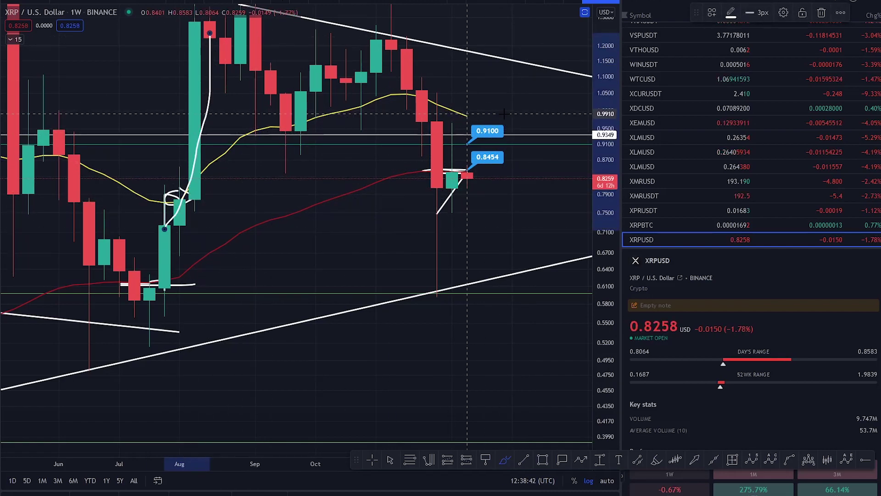
{"action": "left_click_drag", "start_coordinate": [606, 61], "coordinate": [564, 202]}
{"action": "left_click_drag", "start_coordinate": [452, 168], "coordinate": [497, 18]}
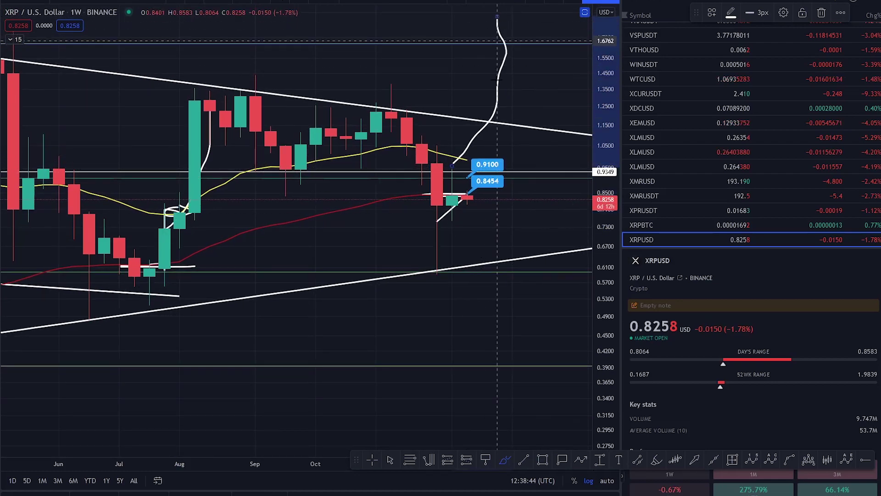
Step: Circle the April 2021 peak, the latest weekly decline, and the May–July 2021 decline with the brush
{"action": "scroll", "coordinate": [512, 227], "scroll_direction": "down", "scroll_amount": 6}
{"action": "mouse_move", "coordinate": [244, 40]}
{"action": "left_mouse_down"}
{"action": "mouse_move", "coordinate": [167, 45]}
{"action": "mouse_move", "coordinate": [222, 24]}
{"action": "left_mouse_up"}
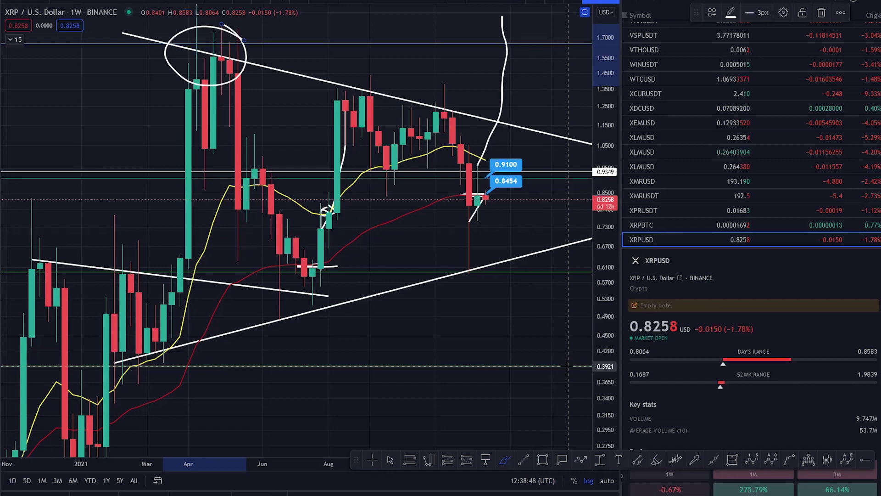
{"action": "left_click_drag", "start_coordinate": [425, 114], "coordinate": [429, 124]}
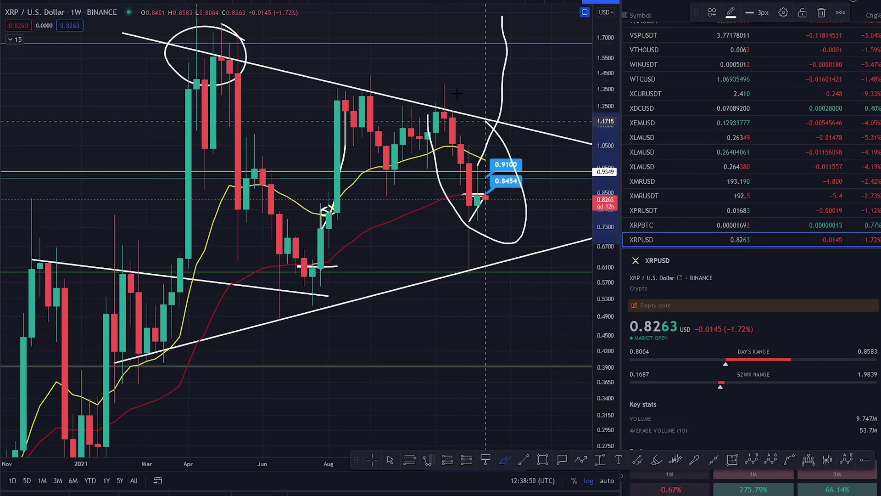
{"action": "left_click_drag", "start_coordinate": [240, 175], "coordinate": [262, 179]}
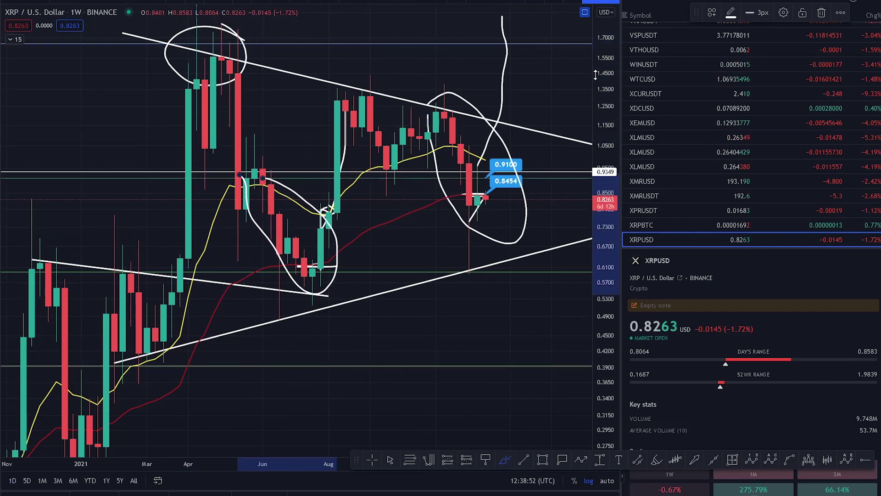
Step: Circle the dip around the turn of 2021 and the March 2020 crash with its rebound on the weekly chart
{"action": "scroll", "coordinate": [279, 289], "scroll_direction": "down", "scroll_amount": 5}
{"action": "left_click_drag", "start_coordinate": [140, 285], "coordinate": [153, 266]}
{"action": "key", "text": "Escape"}
{"action": "left_click_drag", "start_coordinate": [73, 221], "coordinate": [256, 170]}
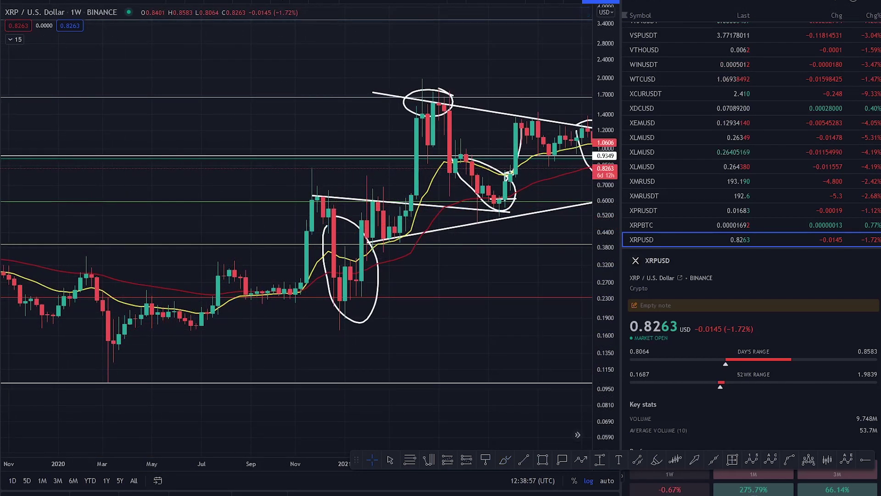
{"action": "left_click_drag", "start_coordinate": [98, 268], "coordinate": [105, 265]}
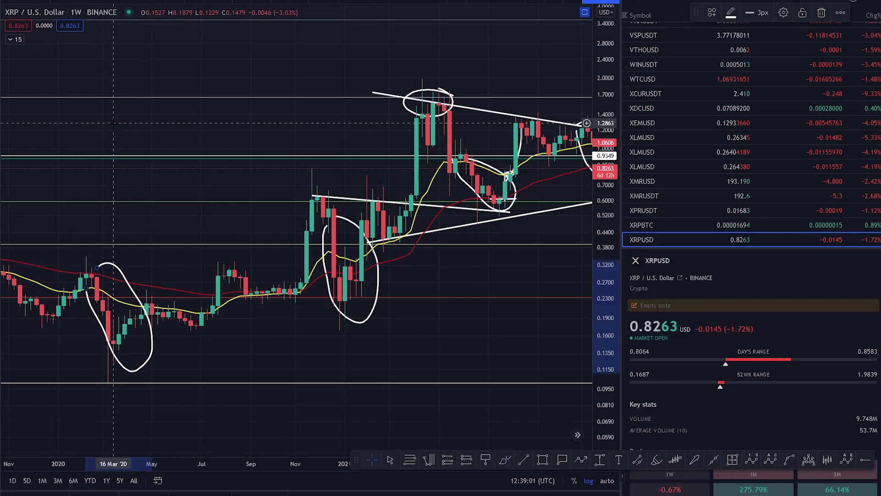
{"action": "key", "text": "Escape"}
Step: Review the weekly price history back to 2017, and compare the circled dips with the latest candles inside the converging trendlines
{"action": "left_click_drag", "start_coordinate": [109, 122], "coordinate": [477, 32]}
{"action": "scroll", "coordinate": [377, 177], "scroll_direction": "down", "scroll_amount": 6}
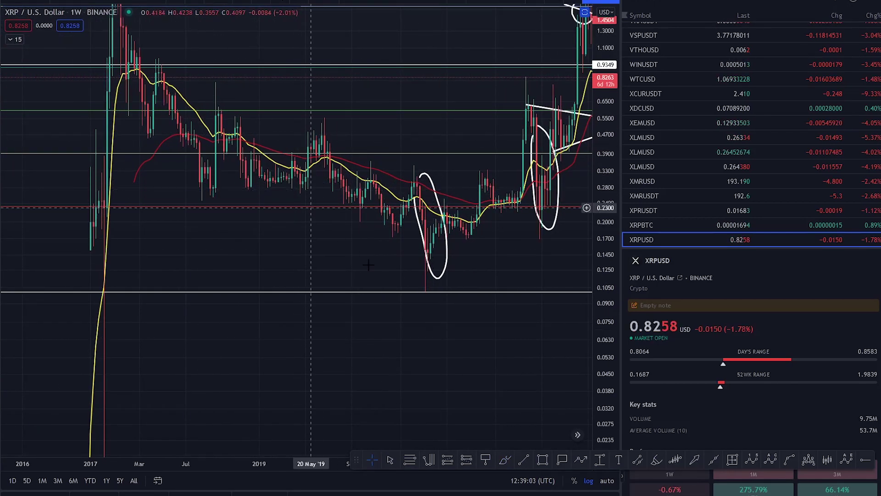
{"action": "left_click_drag", "start_coordinate": [463, 342], "coordinate": [334, 371]}
{"action": "left_click_drag", "start_coordinate": [471, 294], "coordinate": [331, 370]}
{"action": "scroll", "coordinate": [383, 341], "scroll_direction": "up", "scroll_amount": 4}
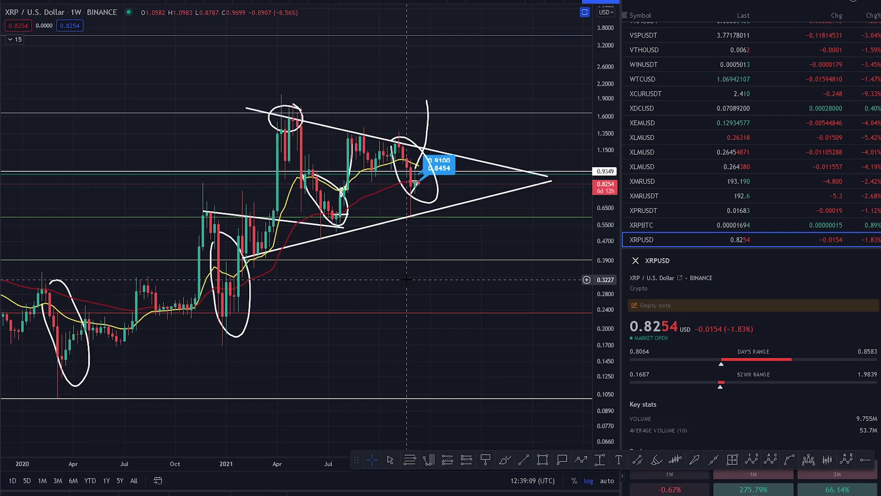
{"action": "left_click_drag", "start_coordinate": [465, 256], "coordinate": [462, 335]}
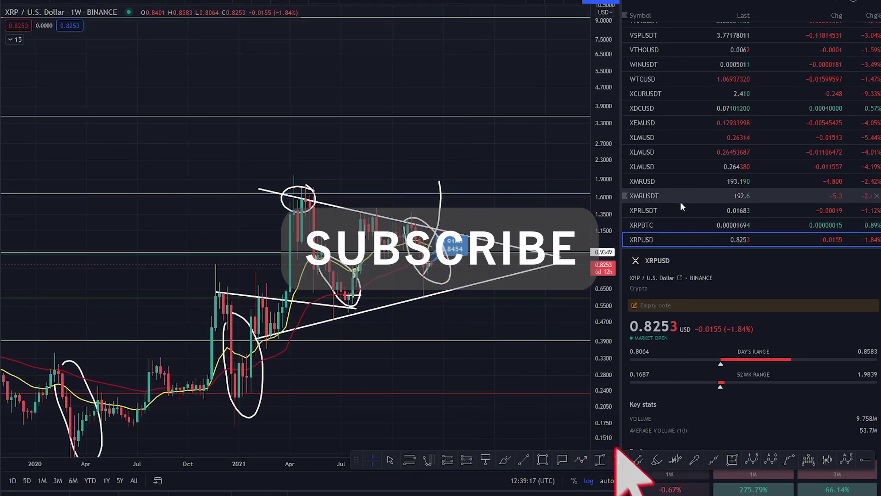